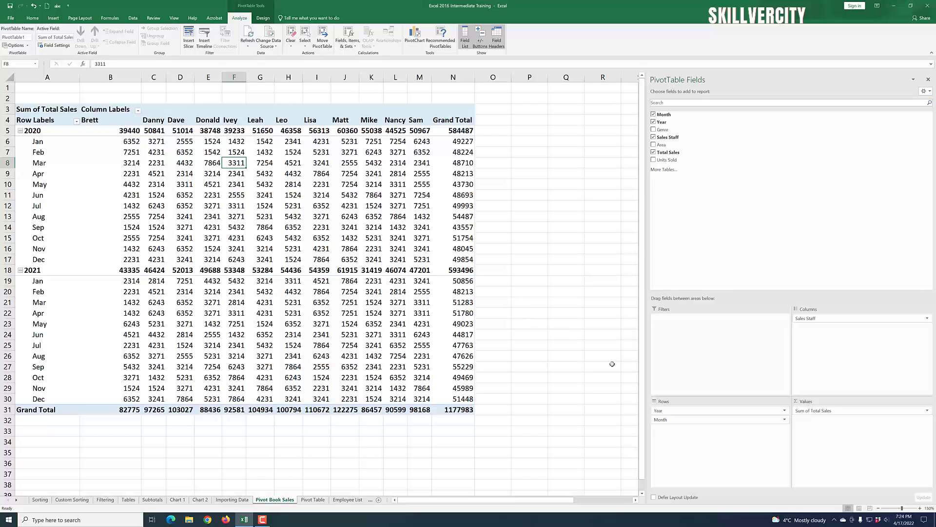
- Try the pivot table's Row Headers, Column Headers and Banded Rows style options, switching each one back to its original setting
left_click(324, 227)
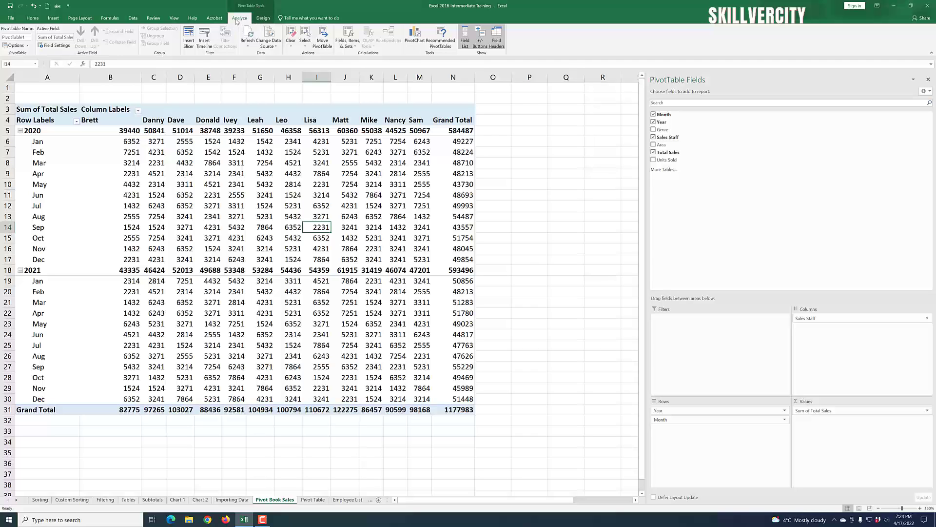
left_click(262, 19)
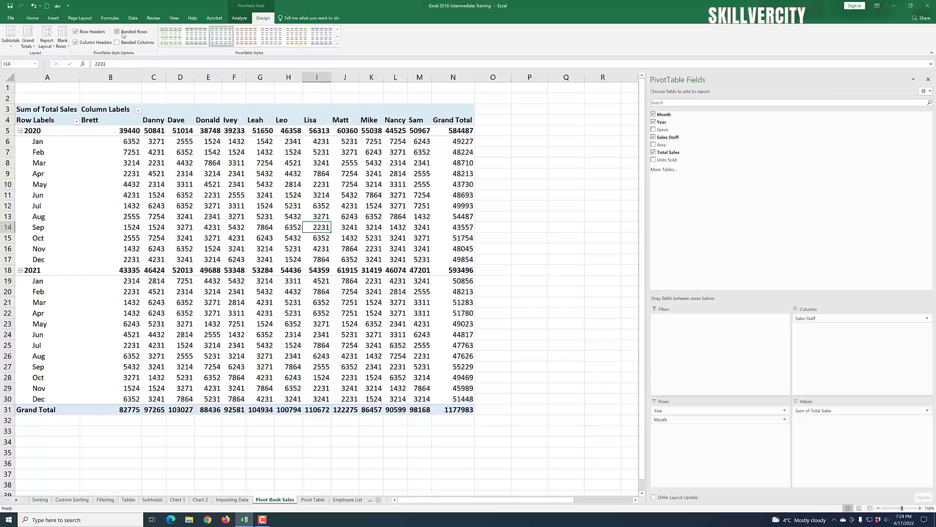
left_click(76, 32)
left_click(75, 32)
left_click(76, 43)
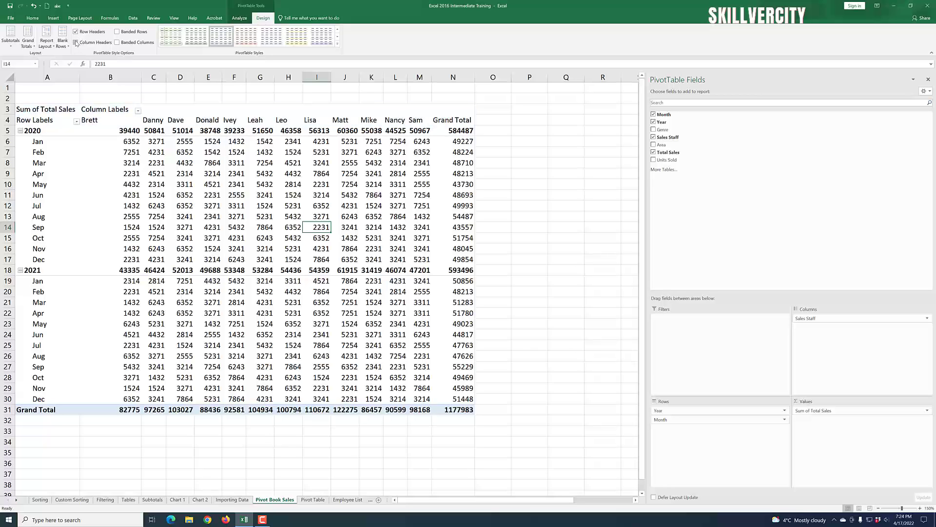
left_click(76, 42)
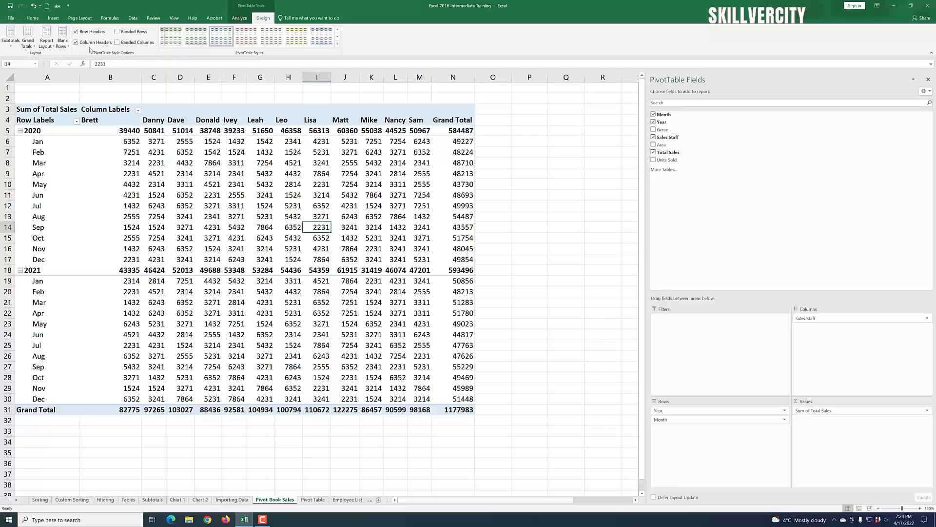
left_click(117, 32)
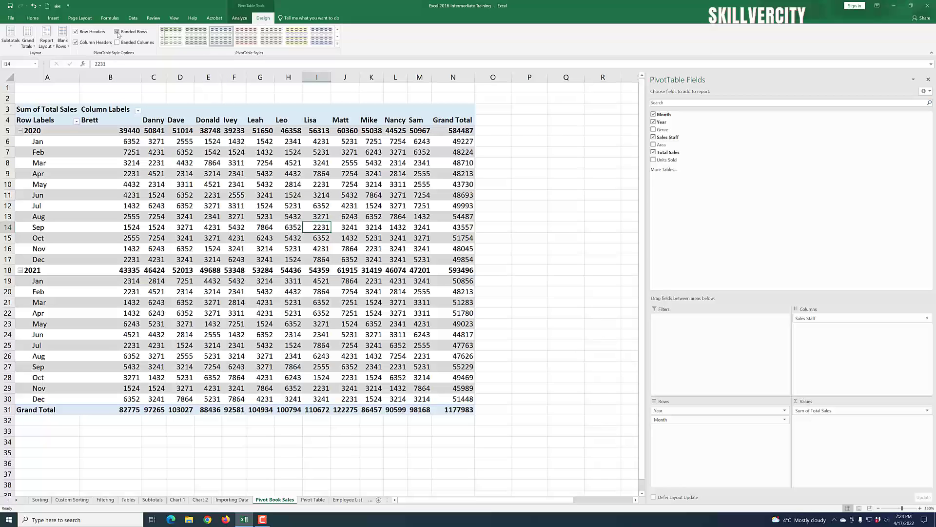
left_click(117, 32)
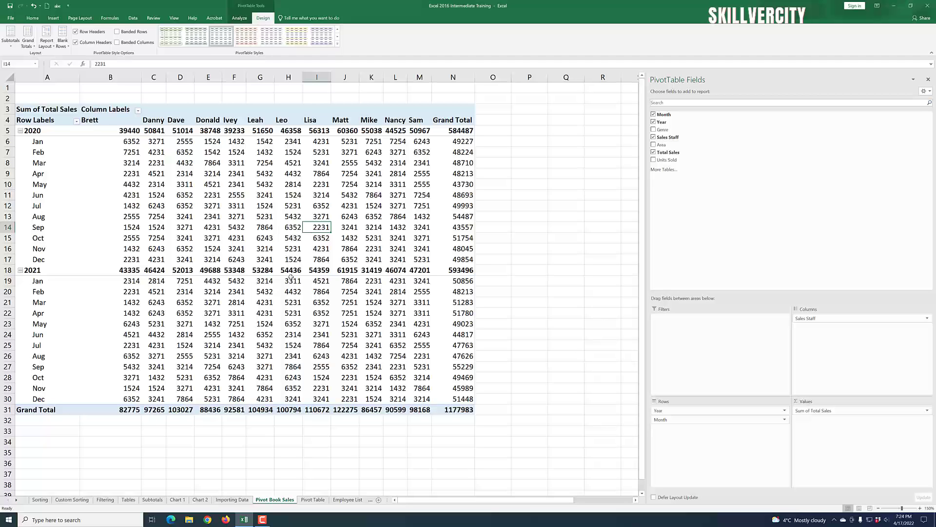
- Start inserting a PivotChart from the pivot table and preview the column subtypes from Stacked Column to 3-D Column, returning to Clustered Column
left_click(241, 19)
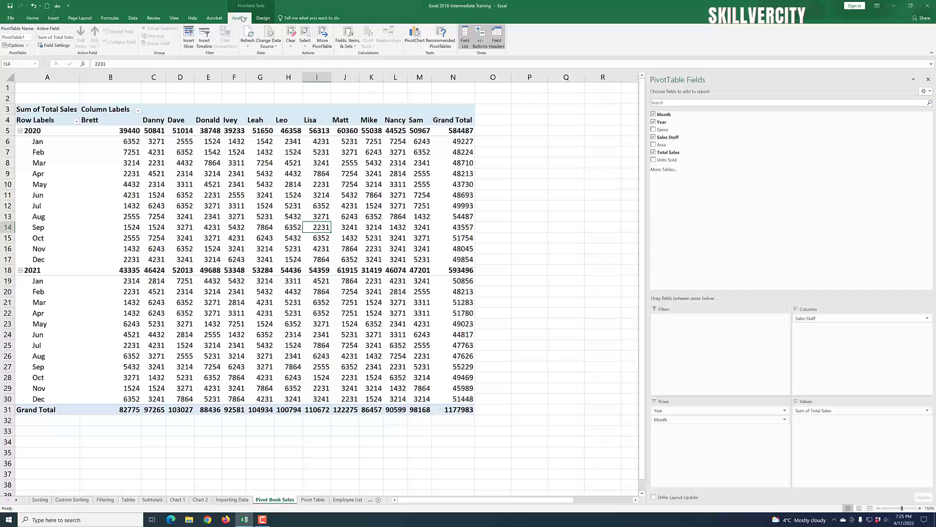
left_click(413, 42)
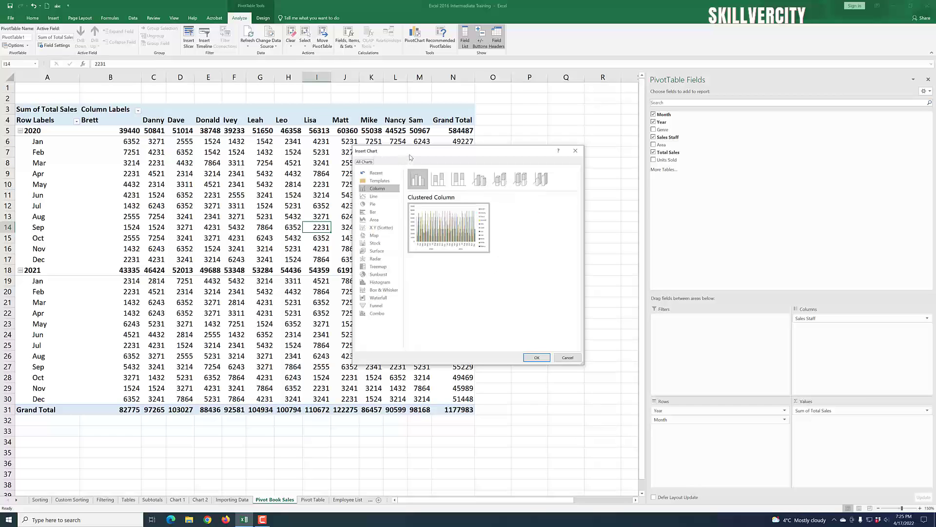
left_click(438, 179)
left_click(459, 181)
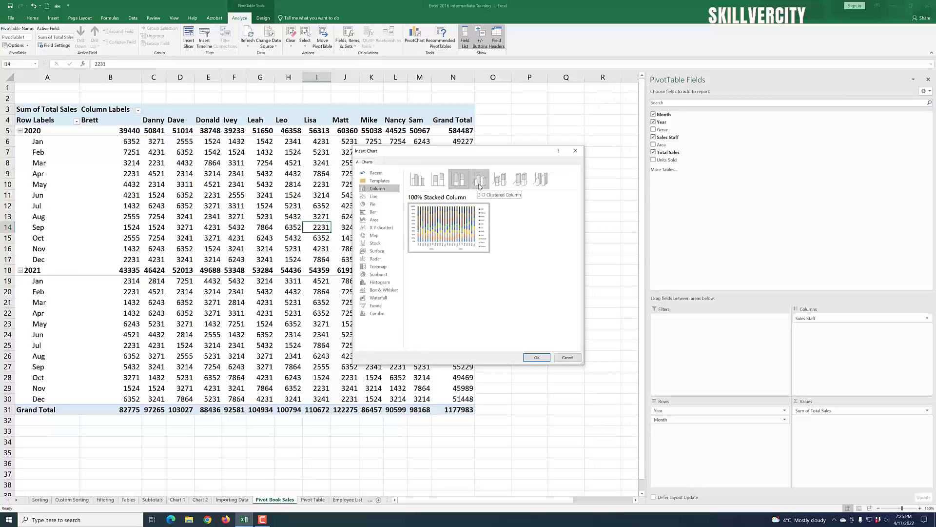
left_click(479, 185)
left_click(500, 184)
left_click(523, 185)
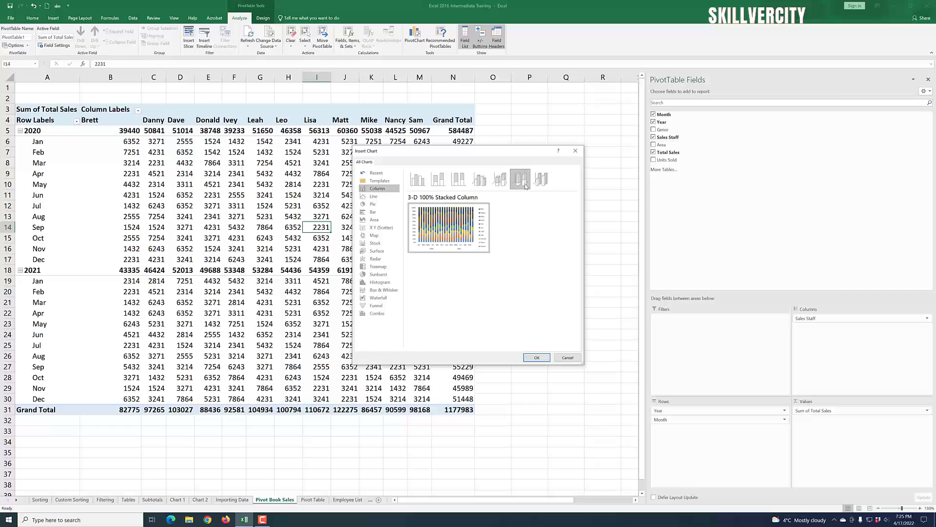
left_click(543, 187)
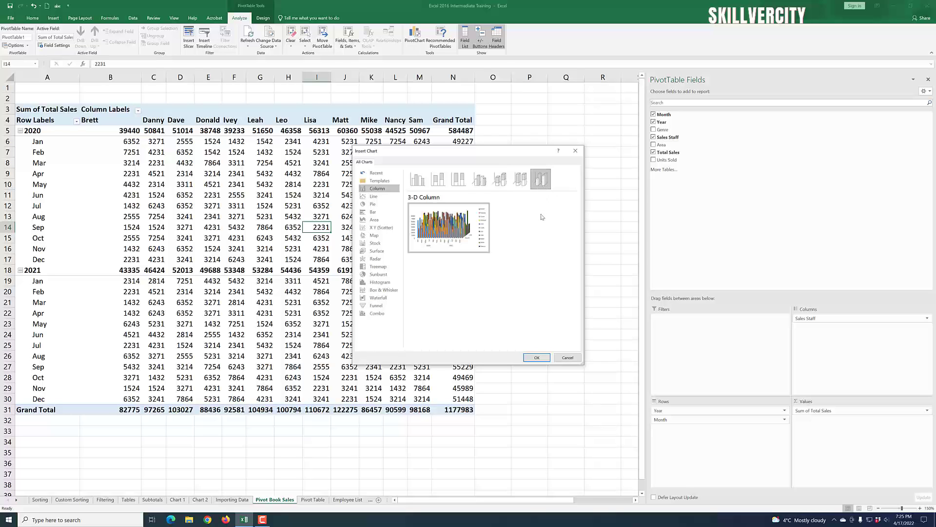
left_click(421, 184)
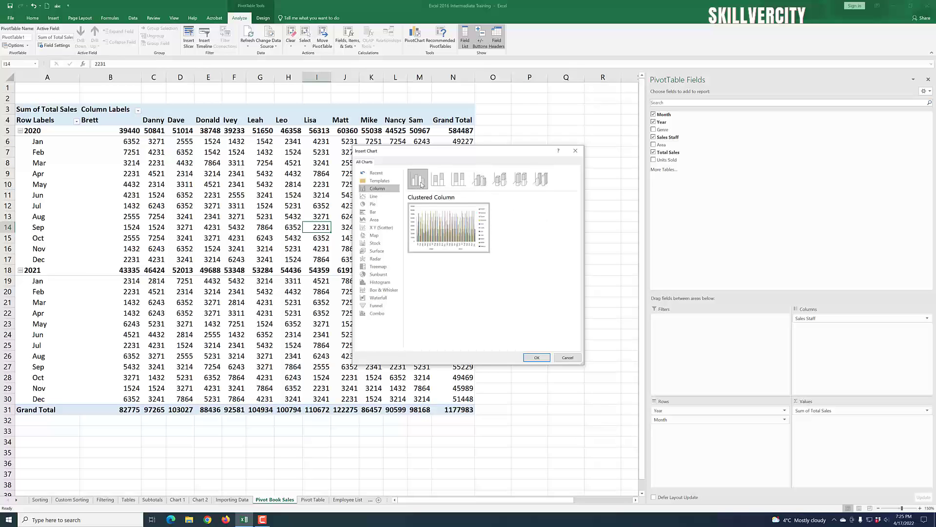
- Preview the Line and 100% Stacked Line charts and the pie subtypes, including an enlarged preview of Bar of Pie
left_click(381, 197)
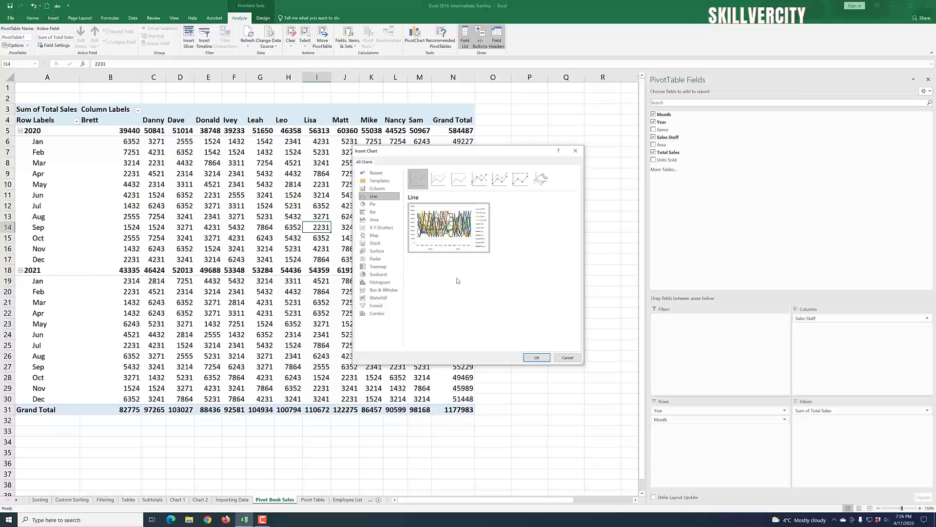
left_click(458, 178)
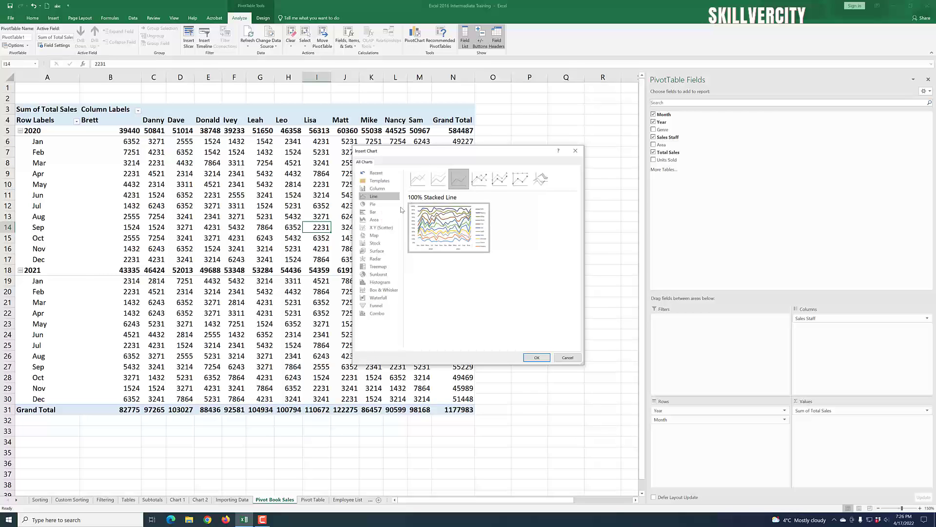
left_click(420, 181)
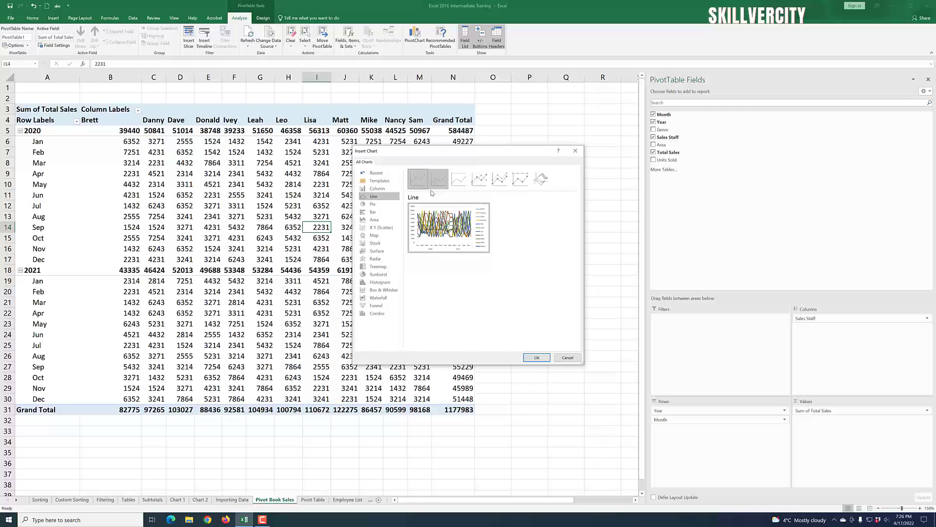
left_click(375, 204)
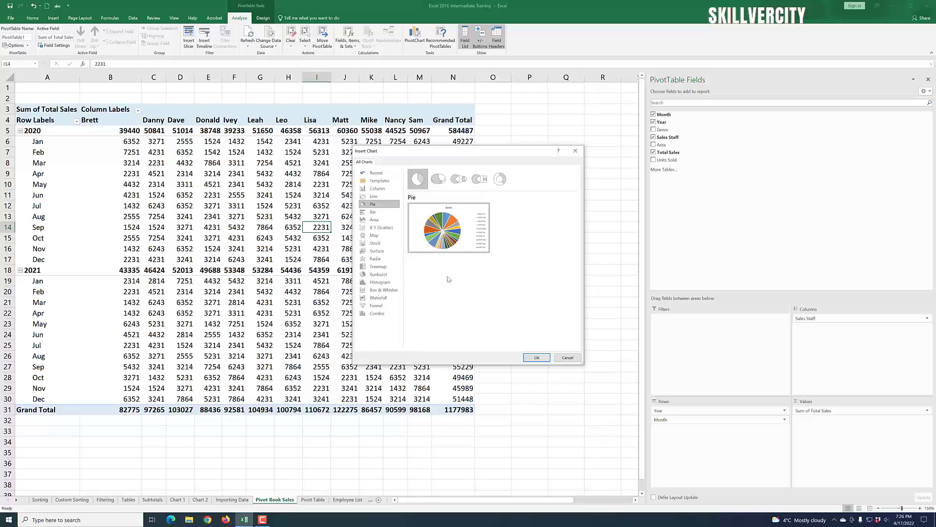
left_click(438, 179)
left_click(463, 180)
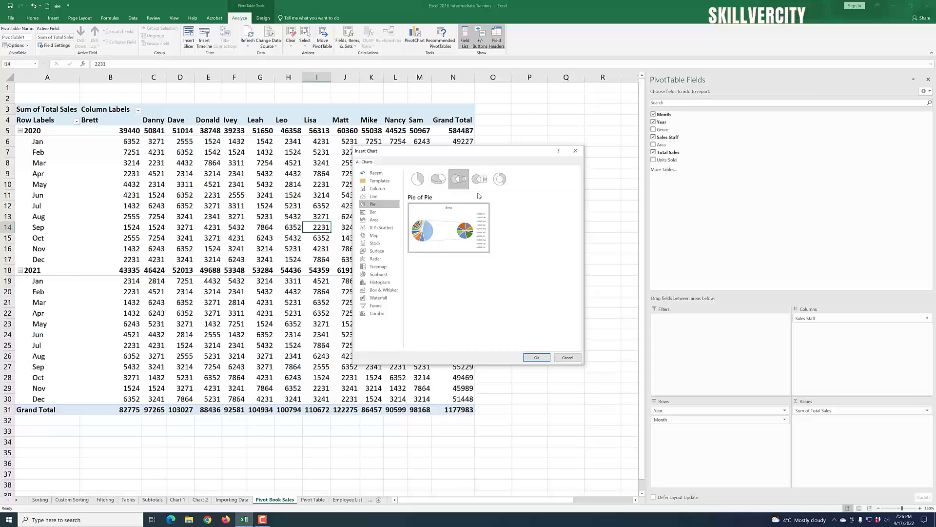
left_click(479, 179)
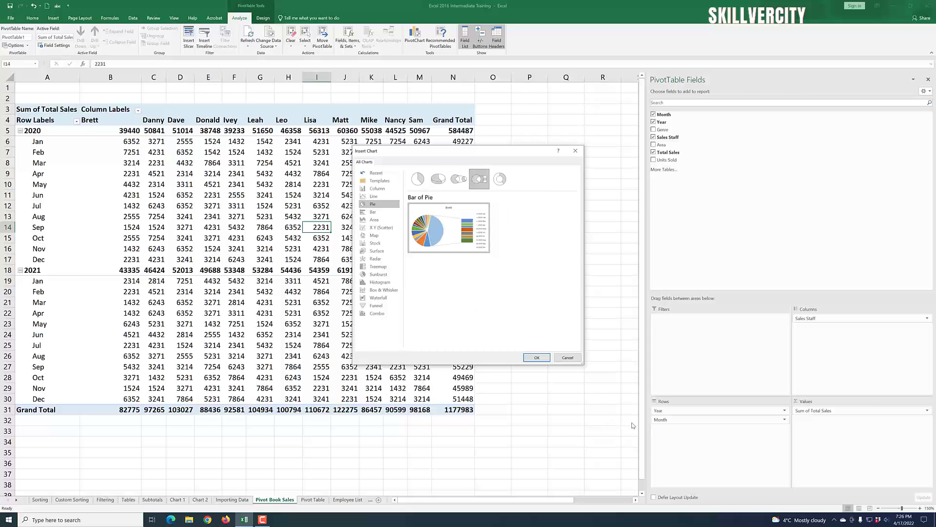
mouse_move(423, 238)
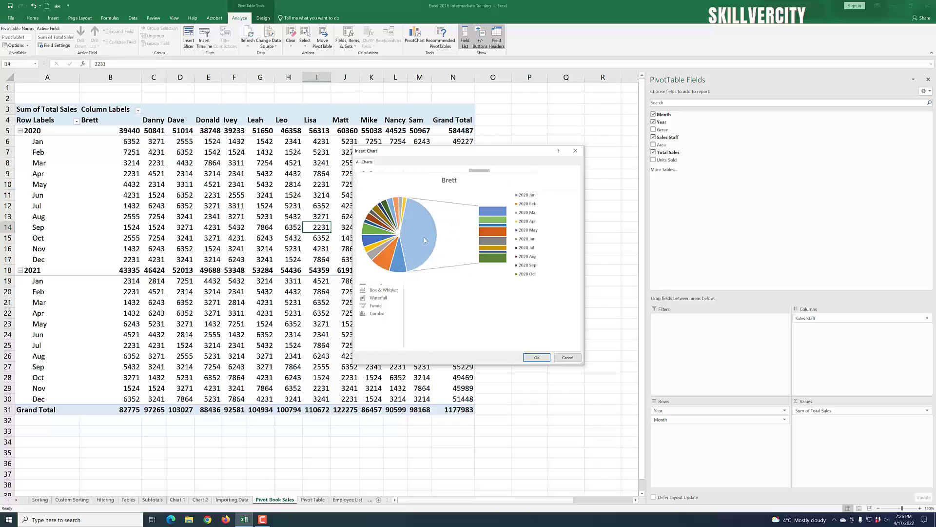
- Insert a Clustered Column PivotChart and place it beside the pivot table's Grand Total column
left_click(377, 189)
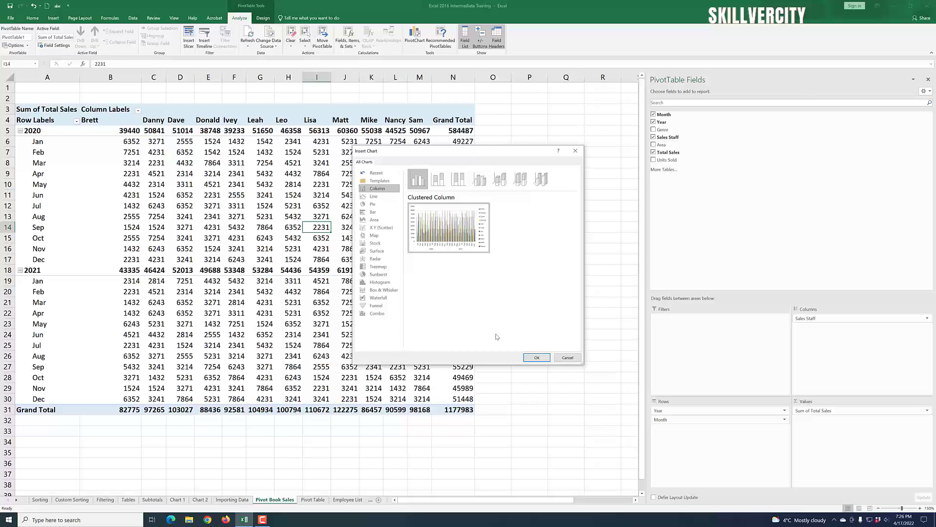
left_click(537, 357)
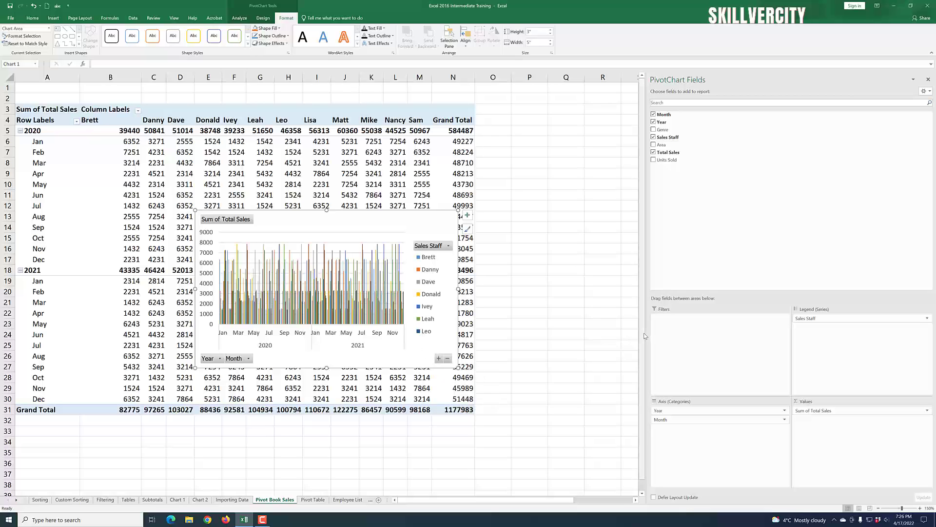
left_click_drag(646, 333, 794, 345)
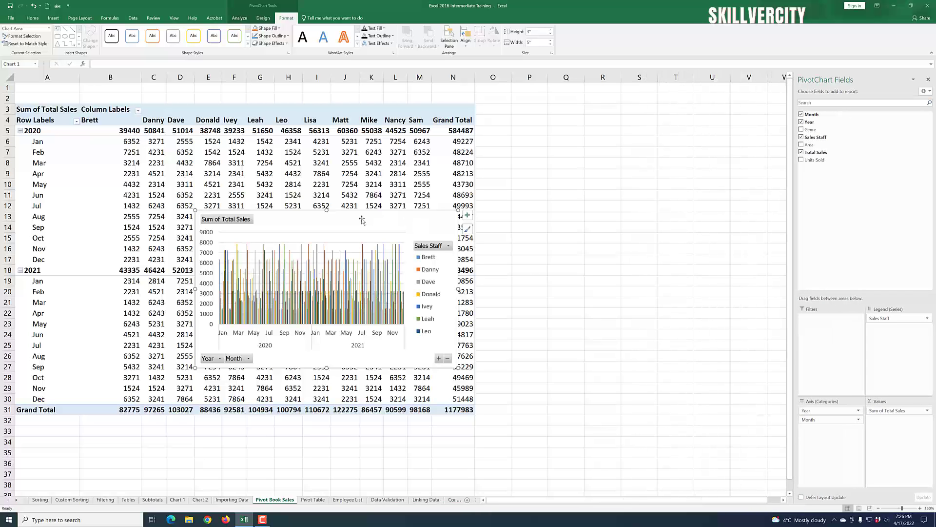
left_click_drag(341, 218, 622, 155)
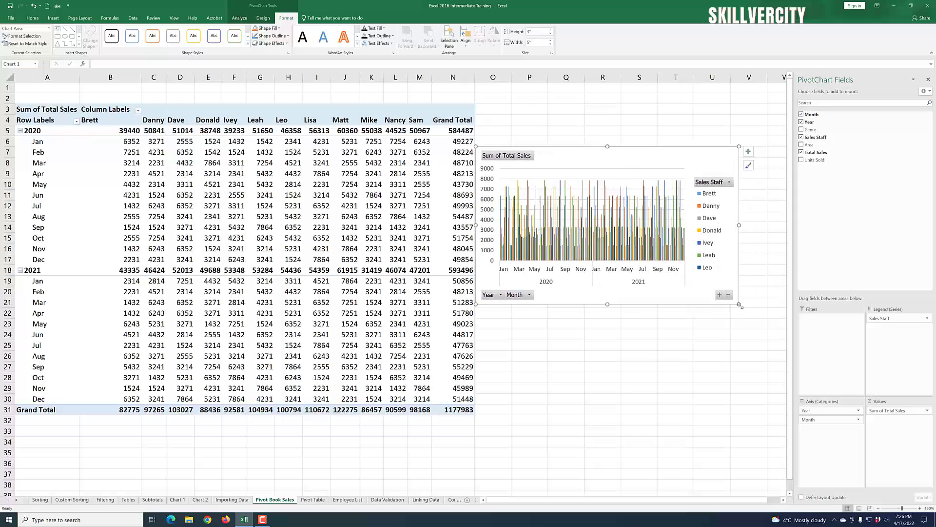
- Enlarge the PivotChart to about 4.76" high and 8.02" wide, keeping it just beside the pivot table
left_click_drag(741, 306, 764, 348)
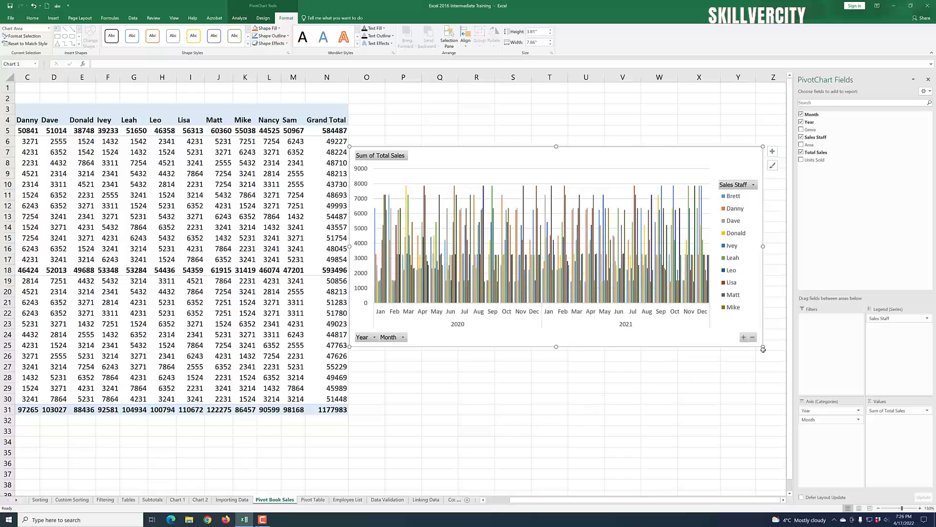
left_click_drag(763, 346, 774, 351)
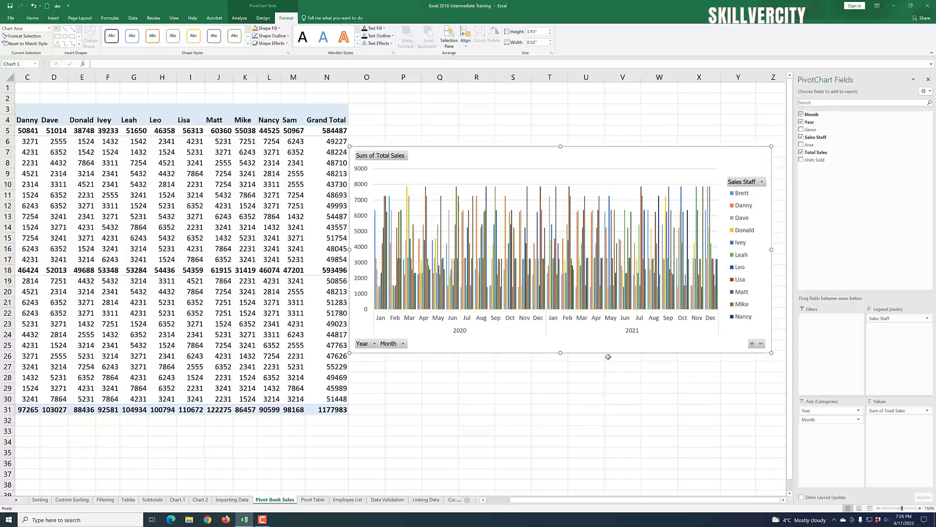
left_click_drag(504, 156, 504, 152)
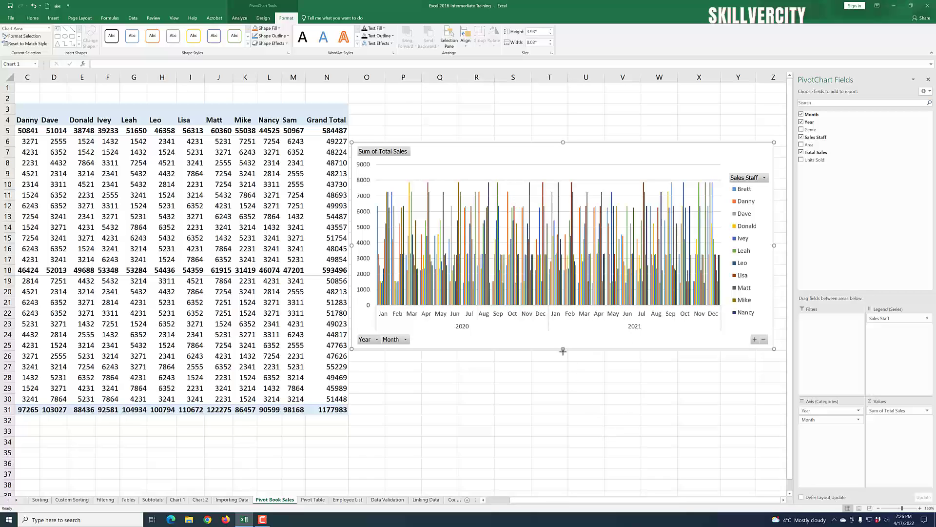
left_click_drag(563, 350, 563, 392)
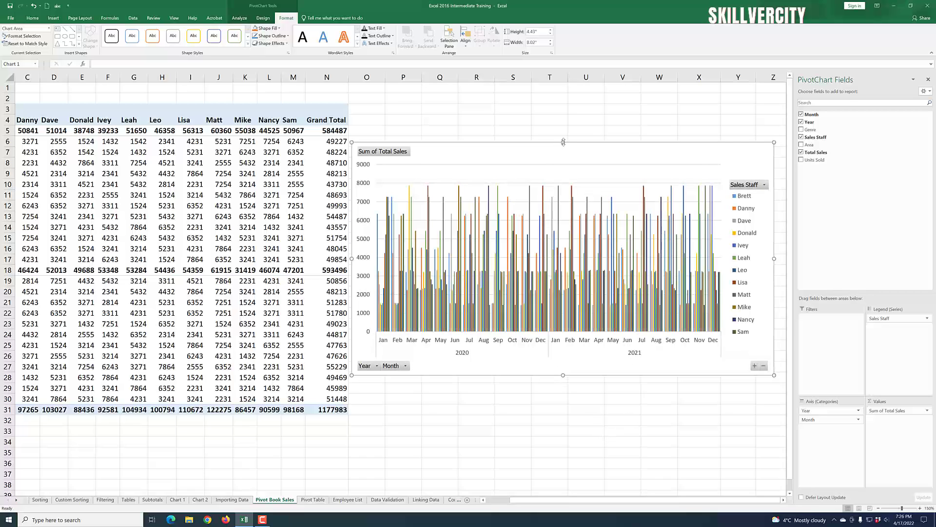
left_click_drag(563, 142, 564, 125)
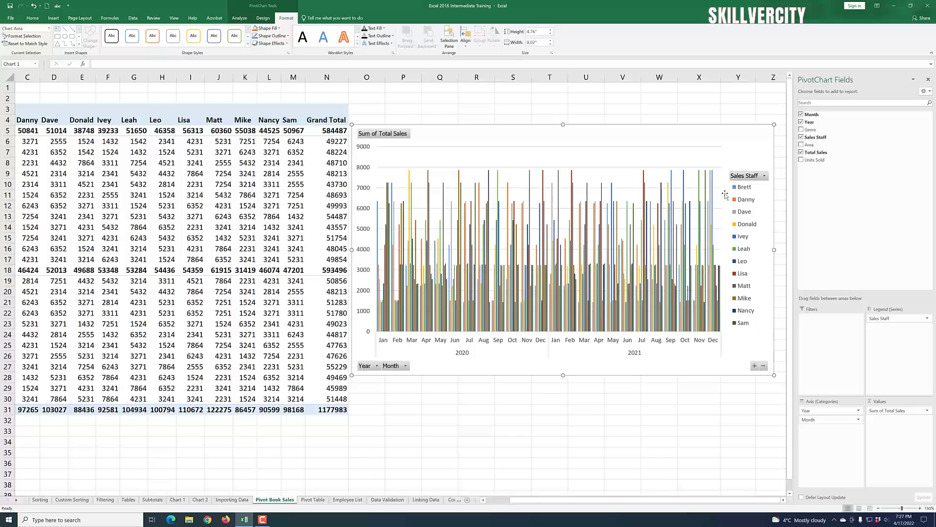
- Filter the PivotChart's Sales Staff field to show only the first staff member in the list
left_click(765, 177)
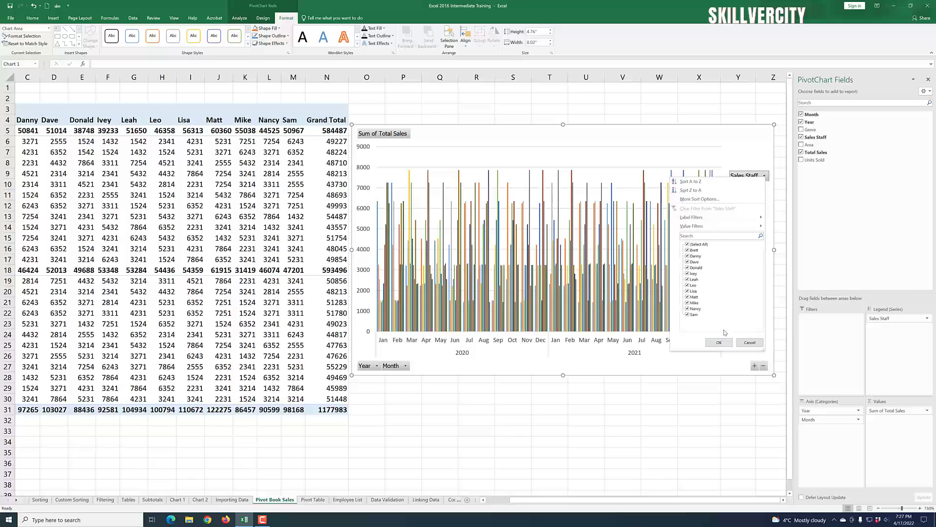
left_click(688, 245)
left_click(688, 250)
left_click(719, 342)
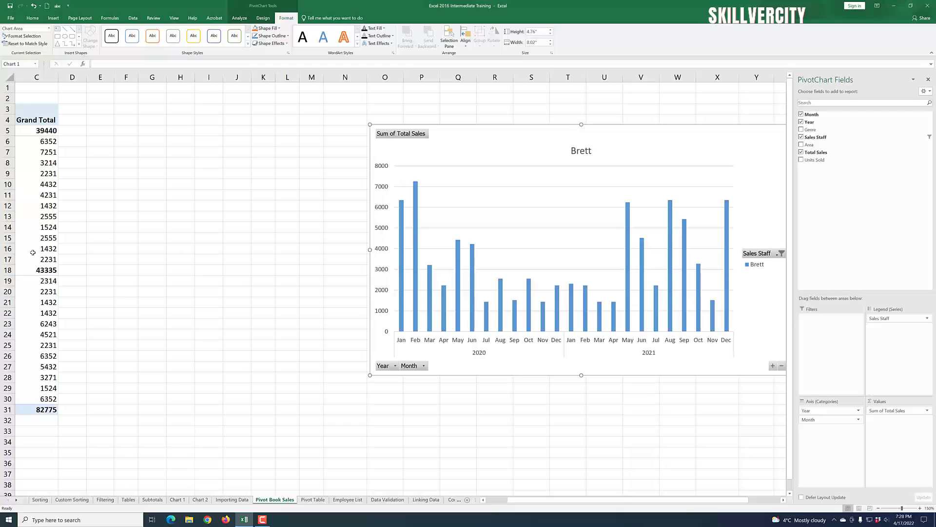
- Reselect all sales staff in the PivotChart's Sales Staff filter
left_click(778, 254)
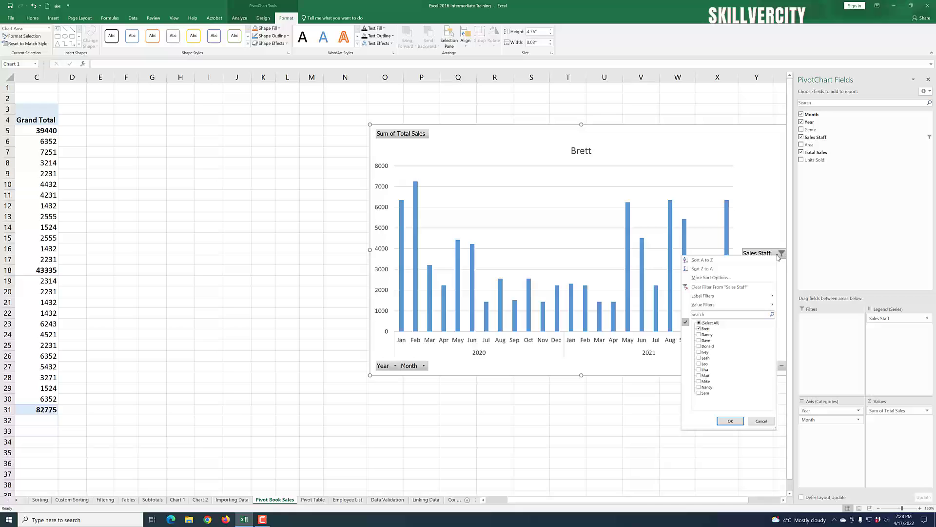
left_click(699, 323)
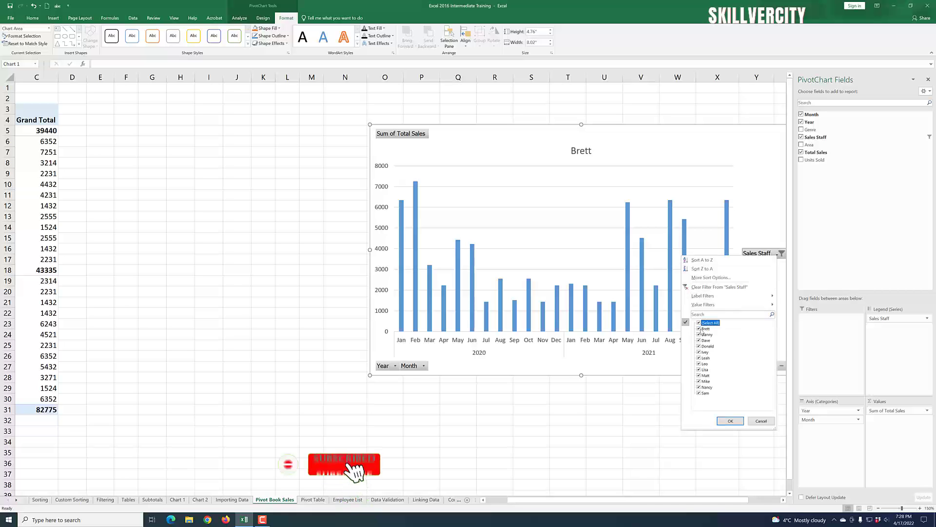
left_click(730, 420)
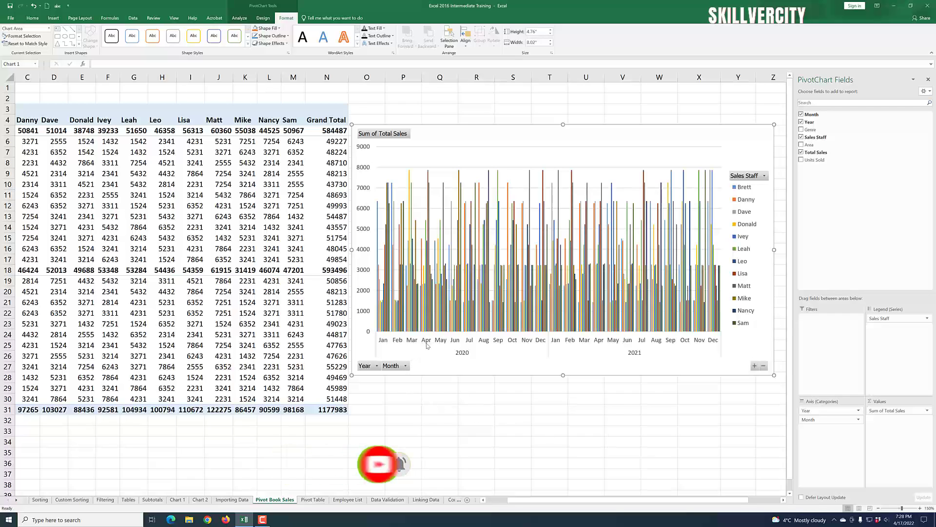
- Filter the PivotChart's Month field to show only Jan
left_click(406, 368)
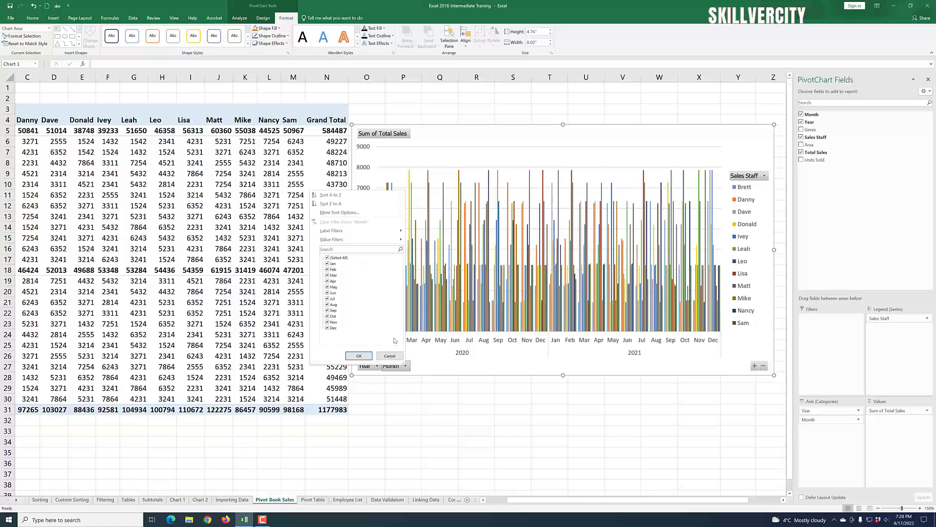
left_click(327, 258)
left_click(327, 264)
left_click(359, 355)
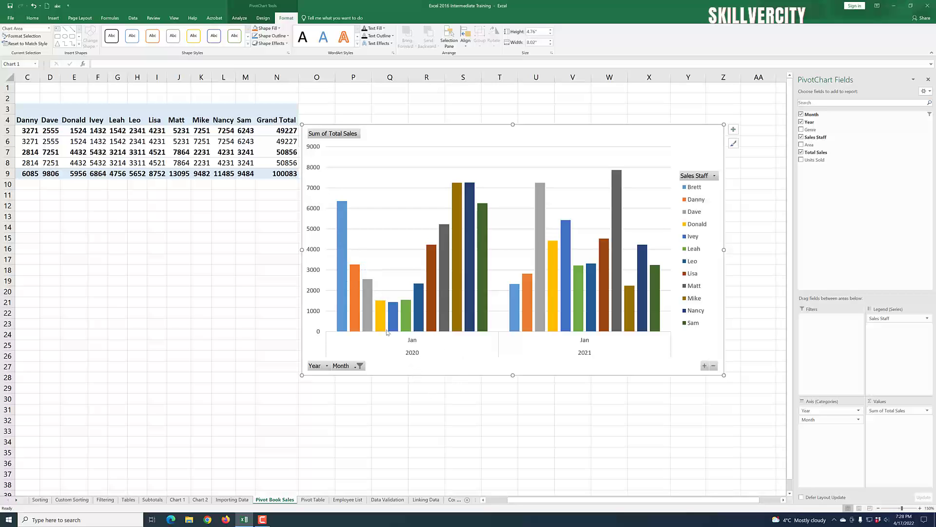
- Check individual bars of the Jan chart, and reselect all months in the PivotChart's Month filter
mouse_move(465, 281)
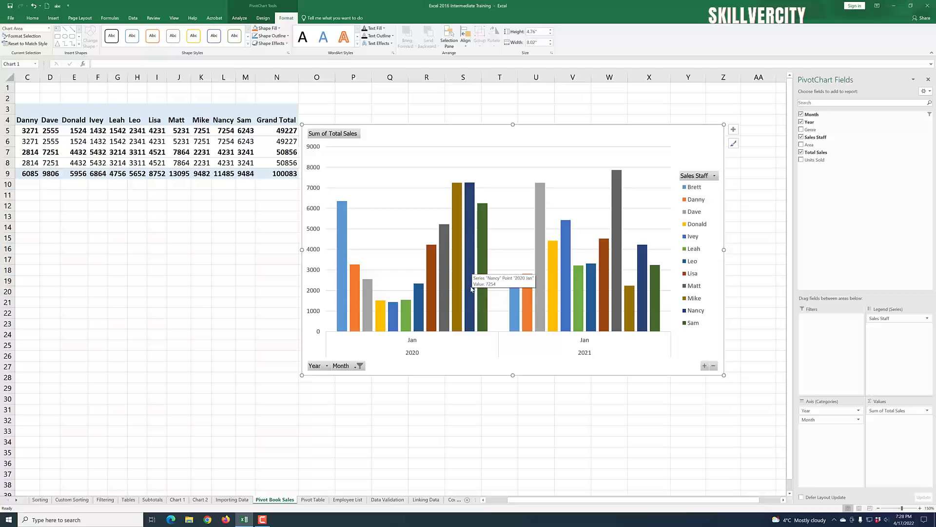
mouse_move(477, 299)
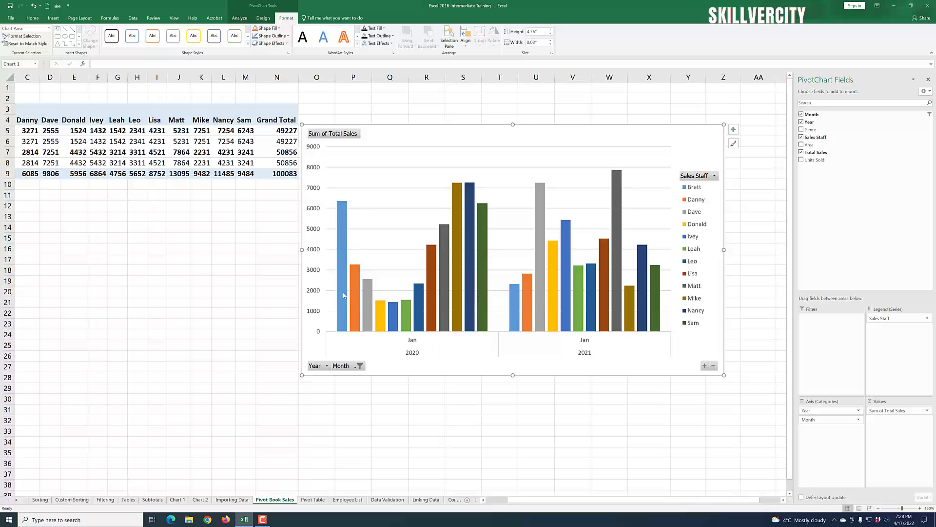
mouse_move(343, 295)
mouse_move(518, 315)
left_click(359, 366)
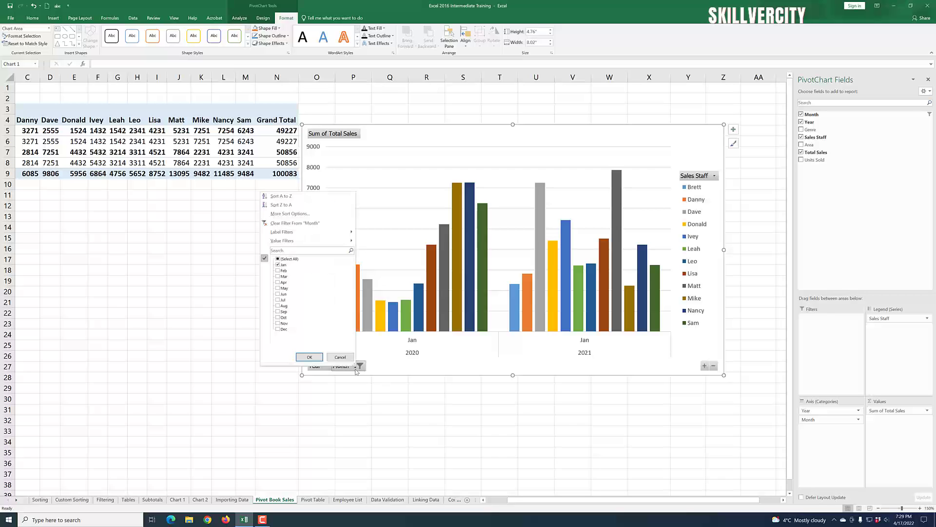
left_click(277, 261)
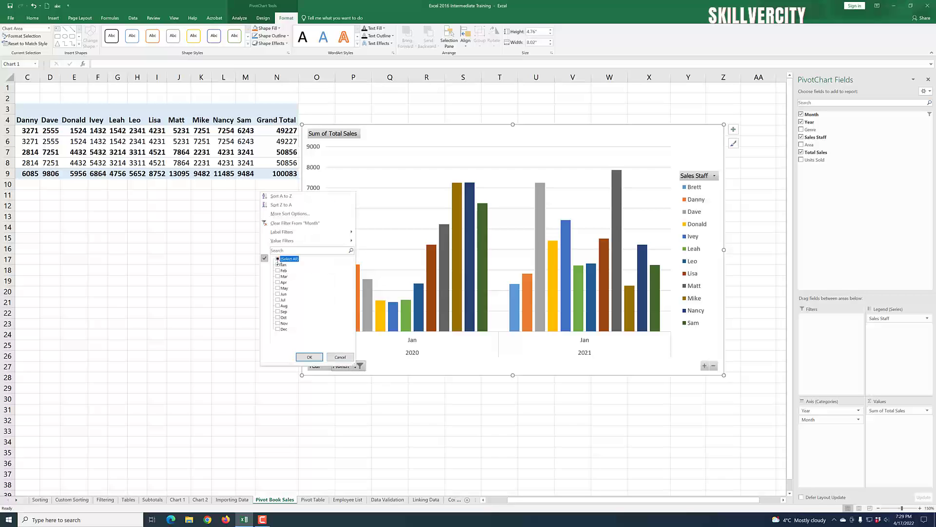
left_click(309, 357)
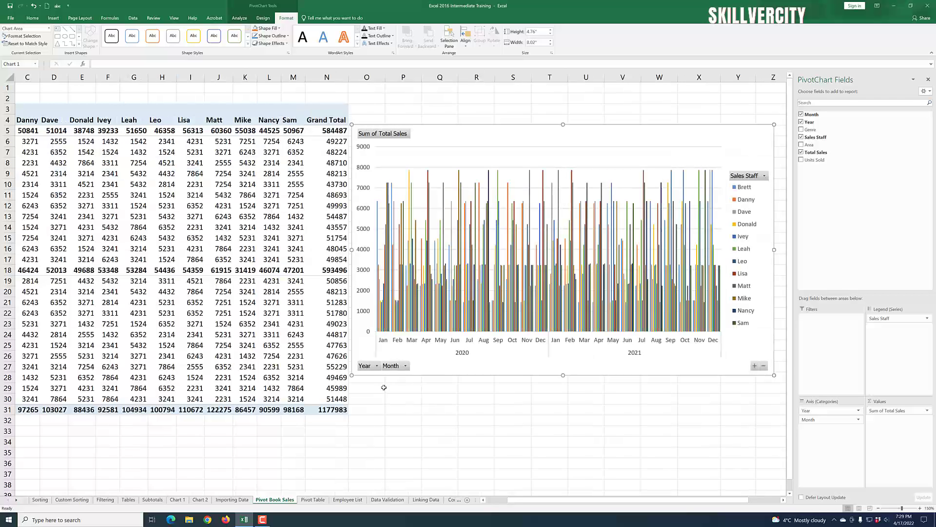
- Filter the PivotChart's Year field to show only 2020
left_click(377, 366)
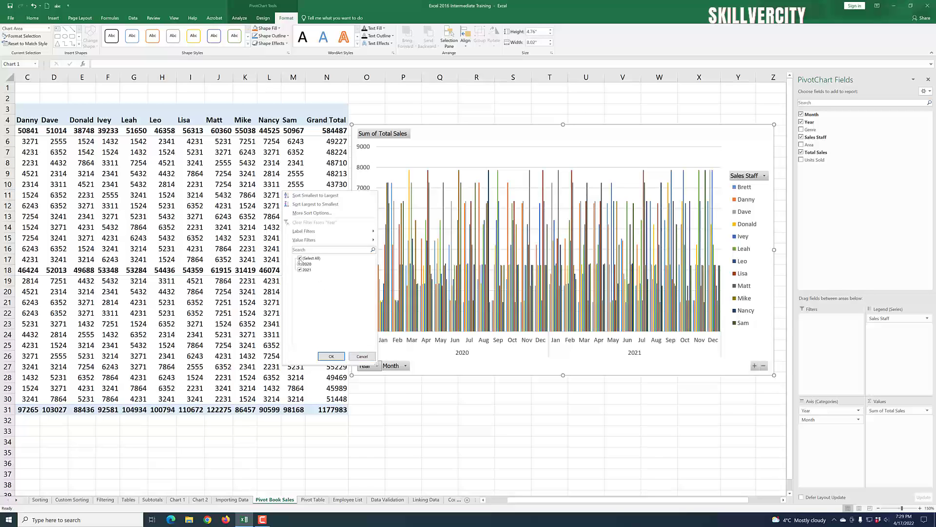
left_click(300, 259)
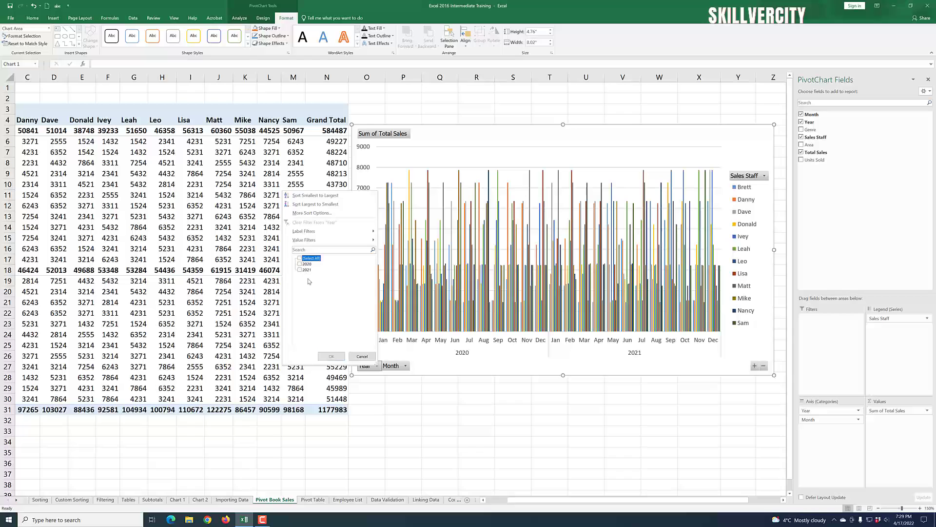
left_click(299, 264)
left_click(331, 355)
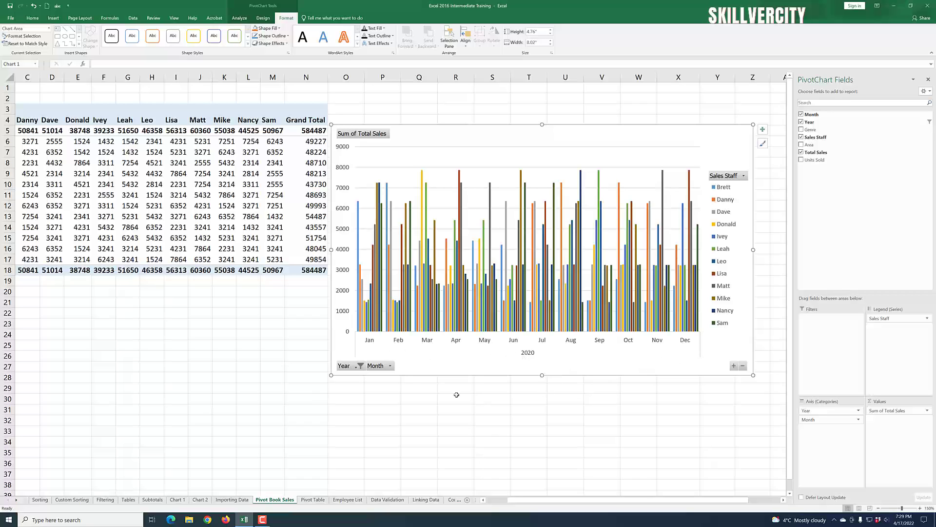
- Reselect all years in the PivotChart's Year filter and narrow the chart to about 7.43" wide
left_click(359, 368)
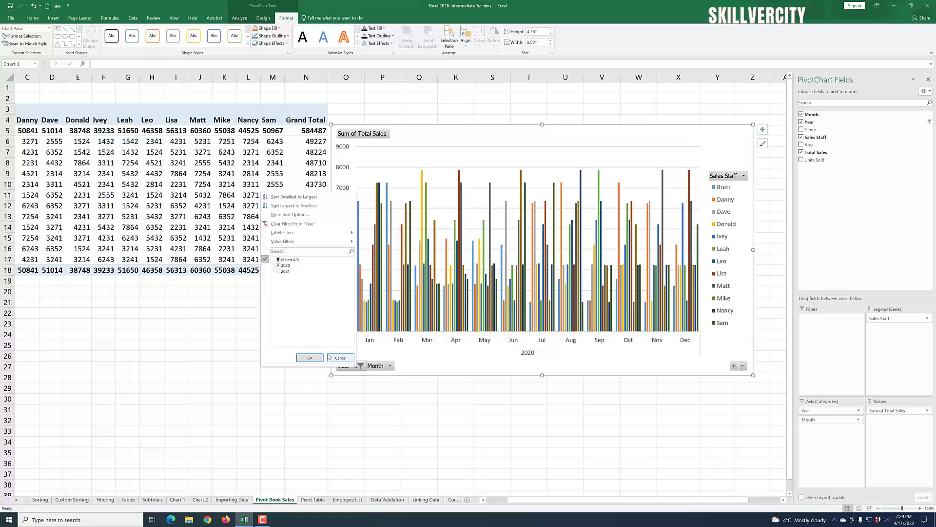
left_click(279, 259)
left_click(309, 357)
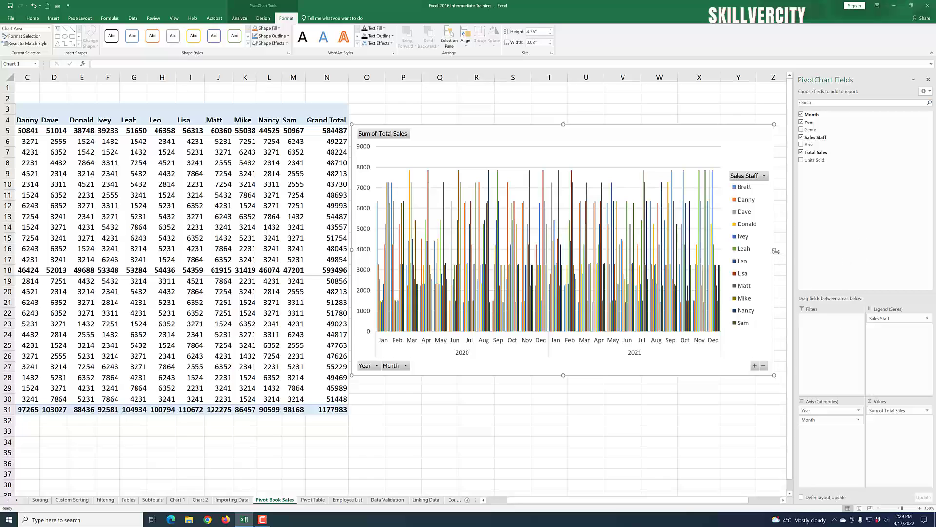
left_click_drag(775, 251, 743, 251)
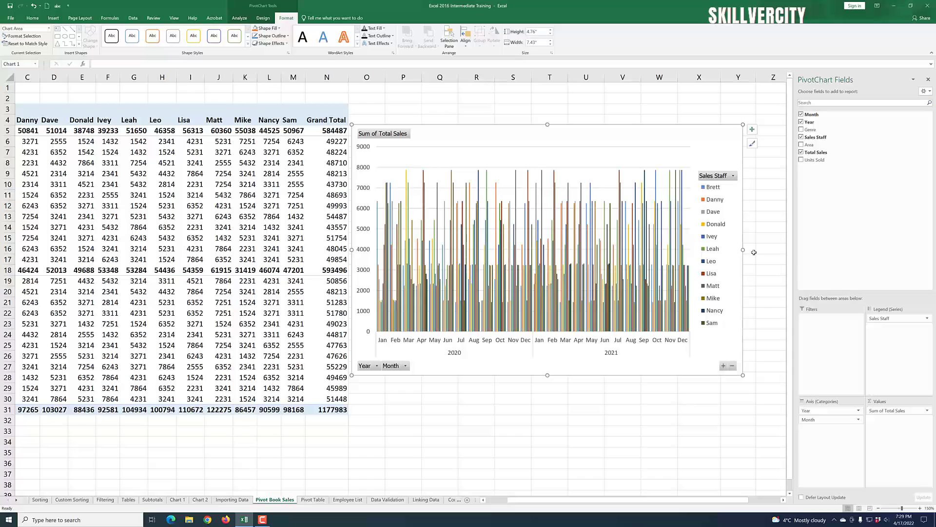
- Hide and restore the PivotChart's axes and its gridlines through the chart elements
left_click(753, 130)
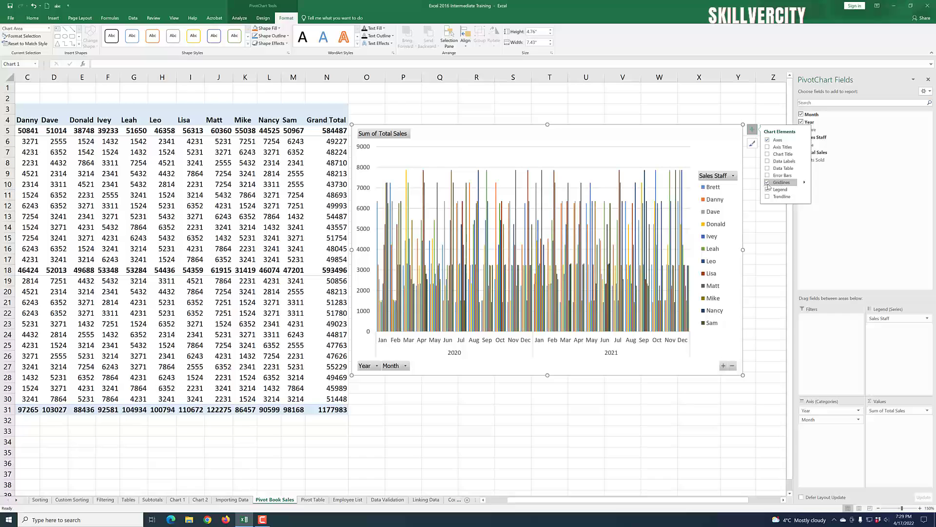
left_click(768, 141)
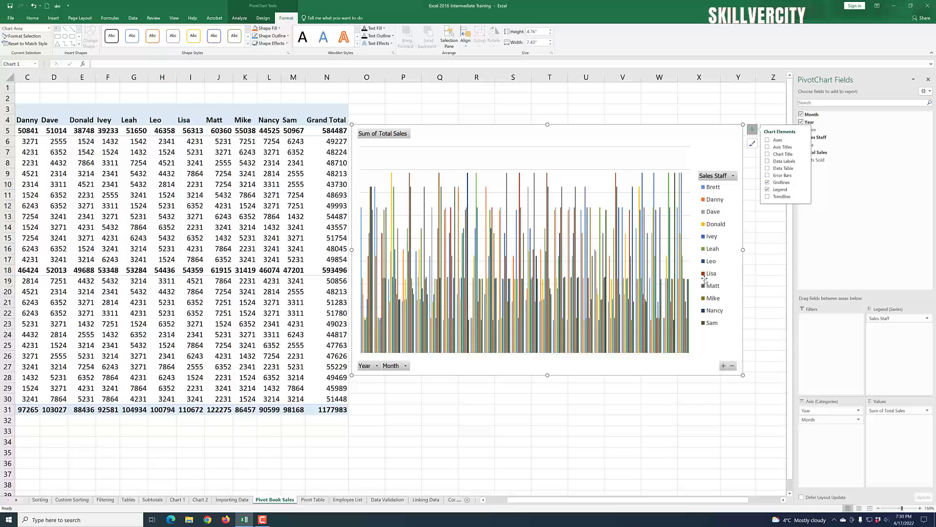
left_click(768, 140)
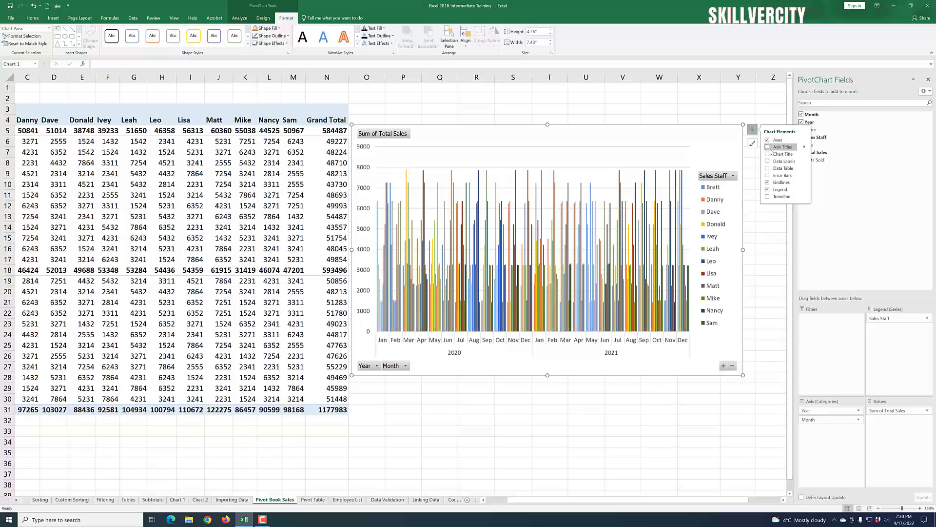
left_click(768, 182)
left_click(768, 182)
left_click(756, 132)
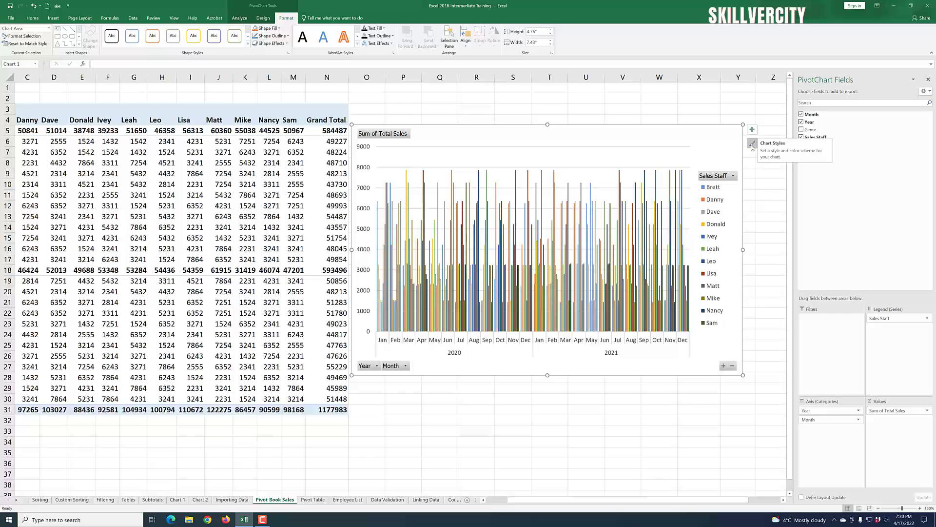
- Apply the chart style with the dark background to the PivotChart
left_click(752, 145)
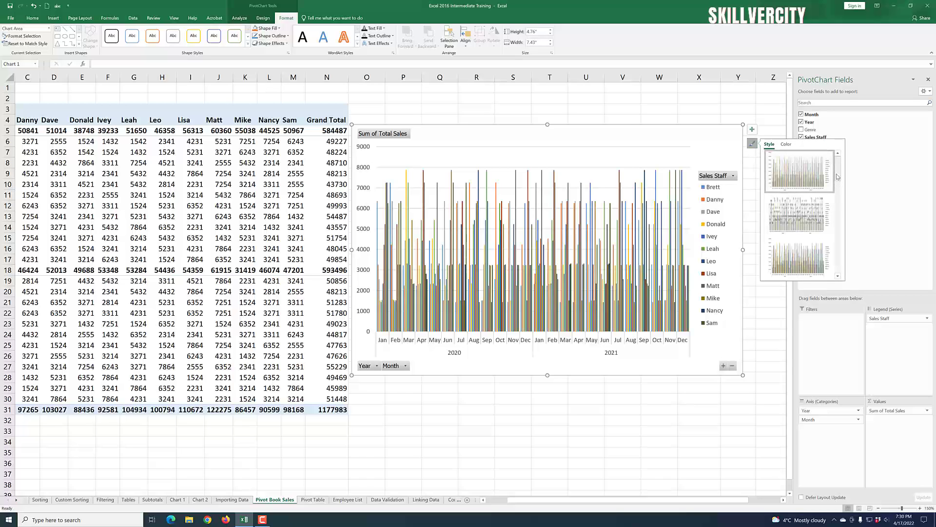
left_click_drag(837, 176, 840, 230)
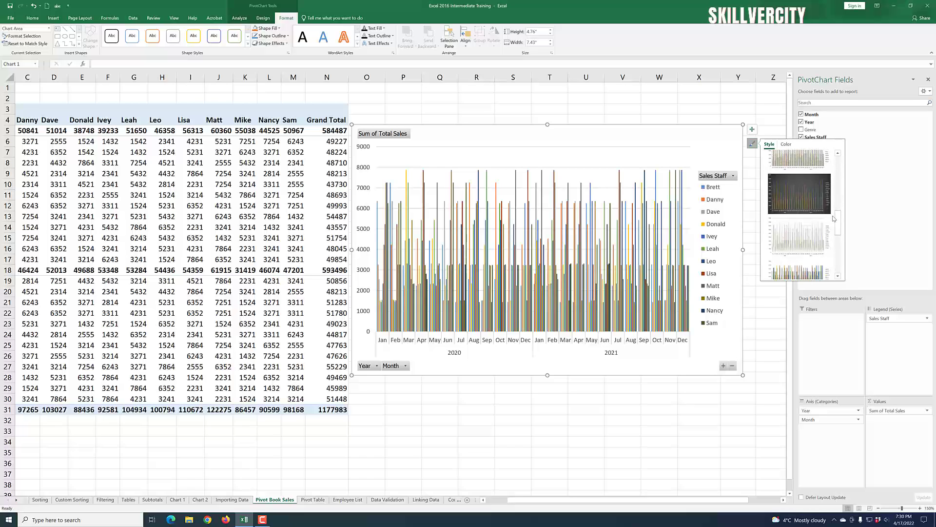
left_click(806, 193)
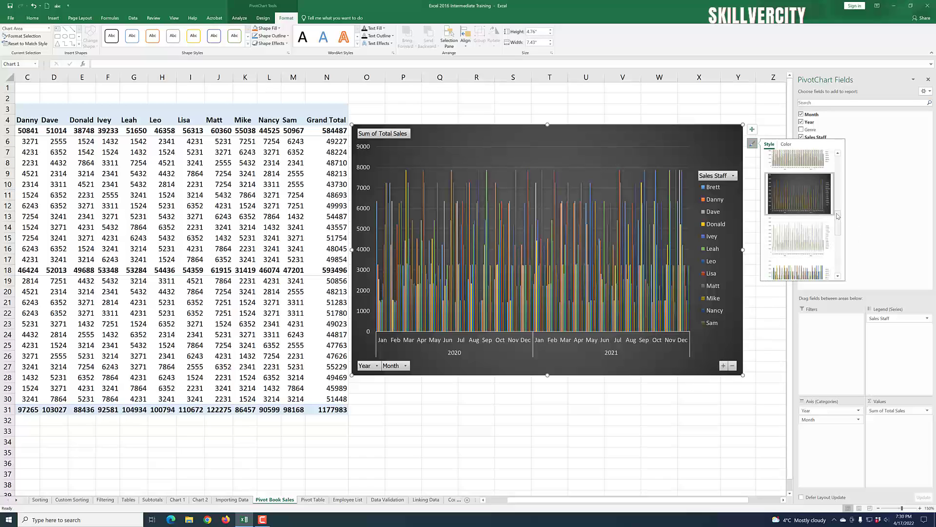
left_click_drag(838, 216, 839, 159)
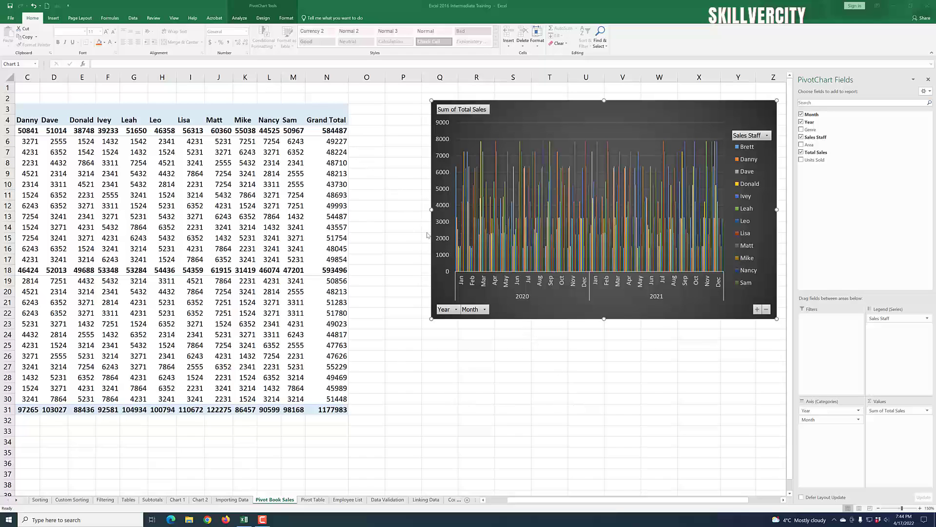
- Insert a Month slicer for the PivotChart and place it in the gap before the chart, clear of its columns
left_click(239, 18)
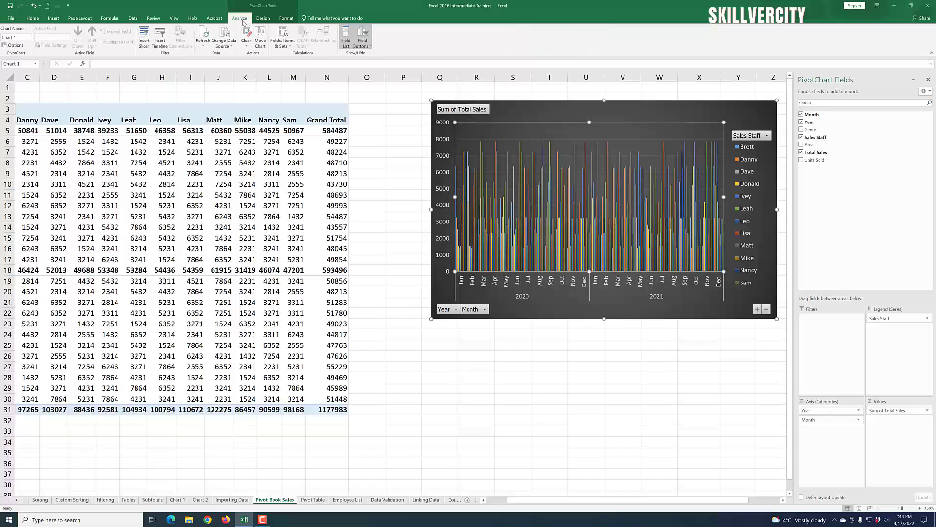
left_click(146, 44)
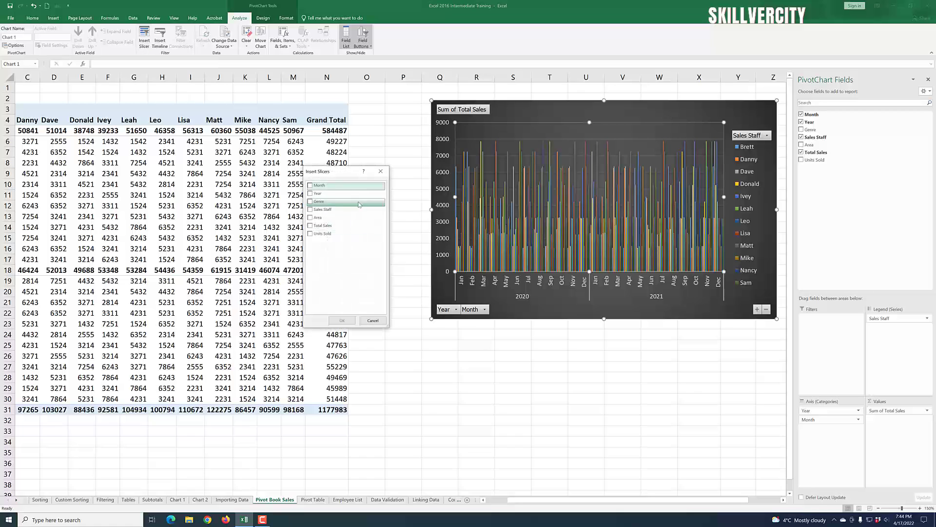
left_click_drag(343, 175, 373, 160)
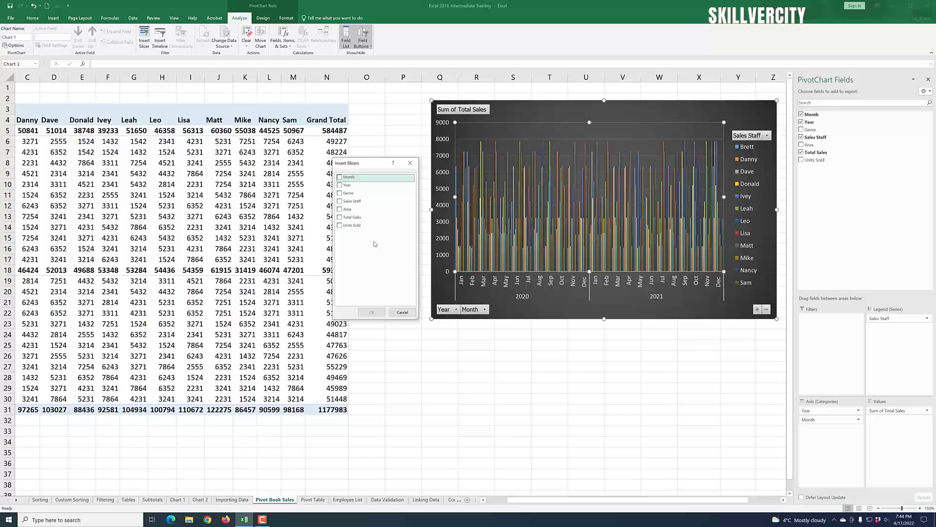
left_click(340, 178)
left_click(372, 312)
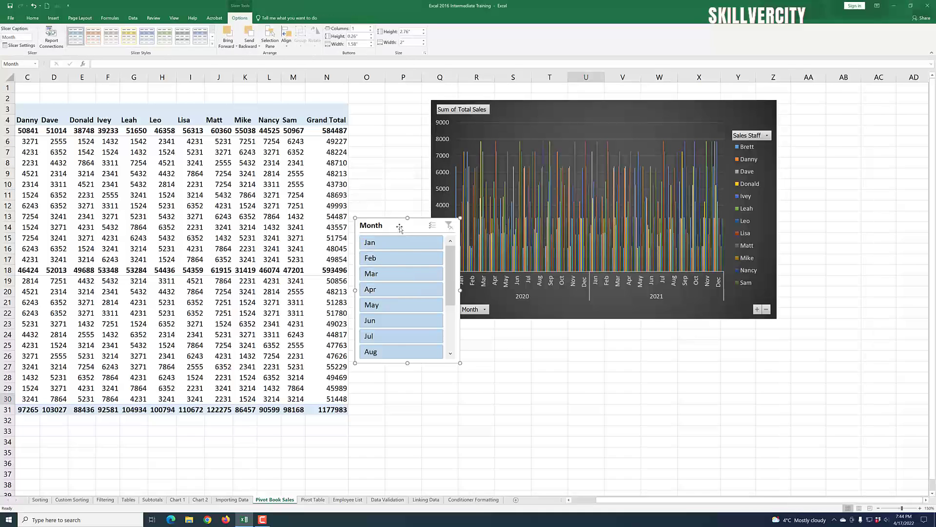
left_click_drag(399, 228, 342, 213)
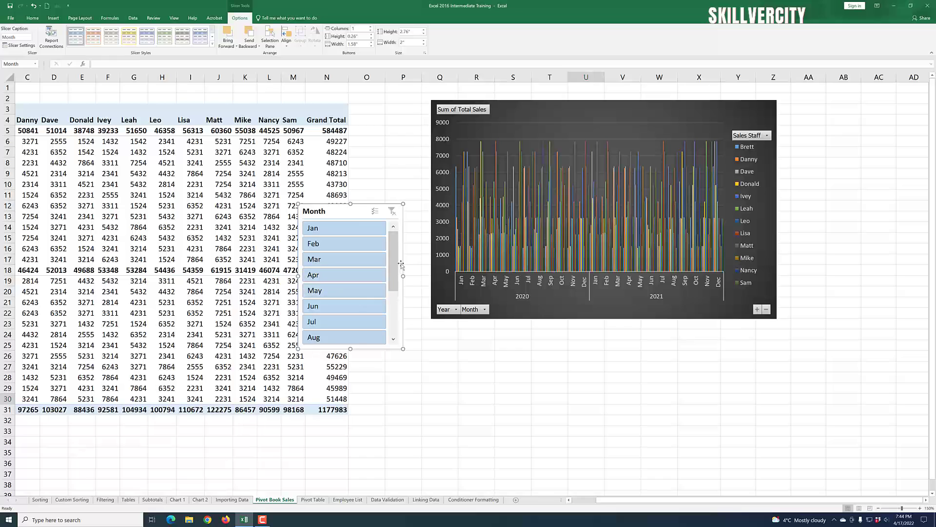
- Filter the PivotChart with the Month slicer one month at a time: Jan, Feb, Sep and finally Nov
scroll(397, 296, "down", 3)
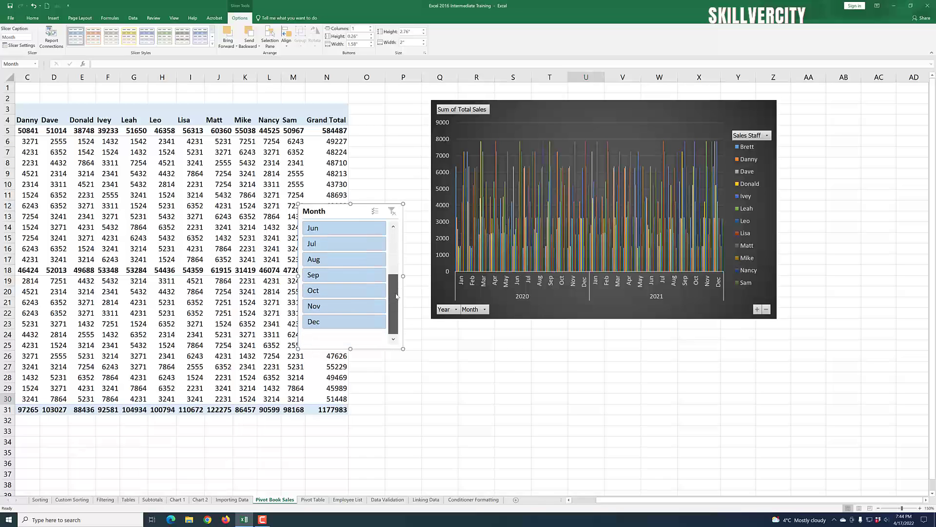
left_click_drag(397, 296, 399, 256)
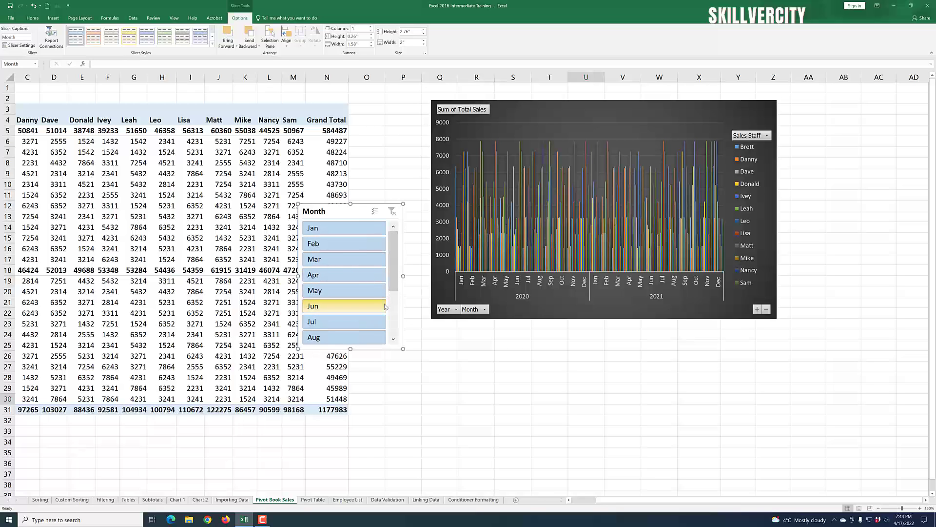
left_click(338, 231)
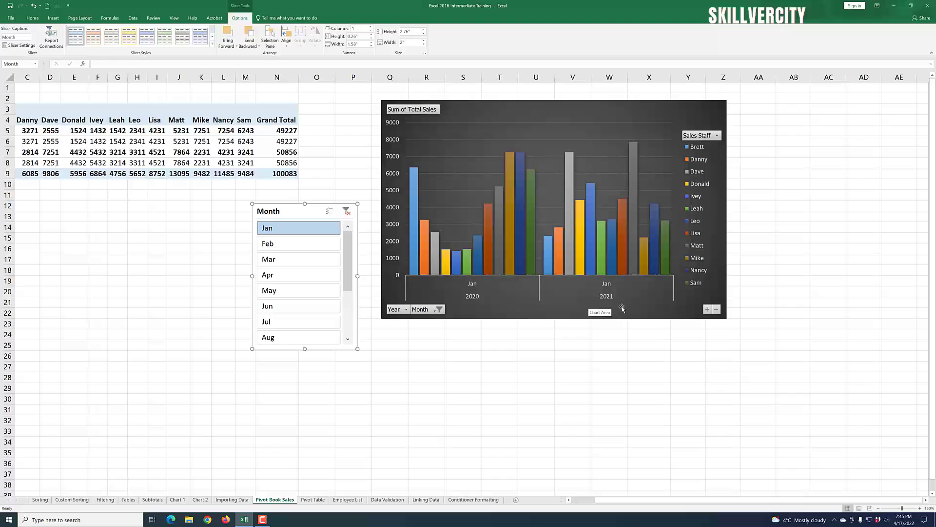
left_click(289, 250)
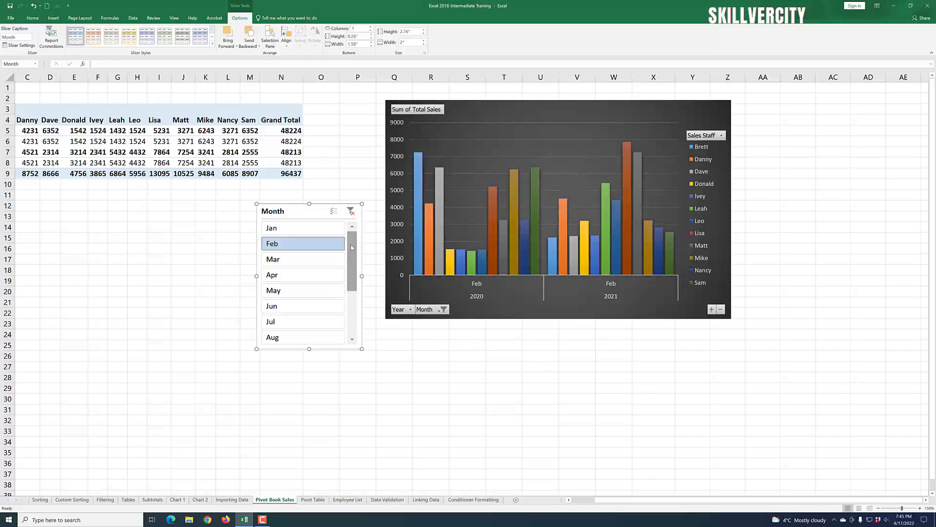
left_click_drag(352, 247, 350, 297)
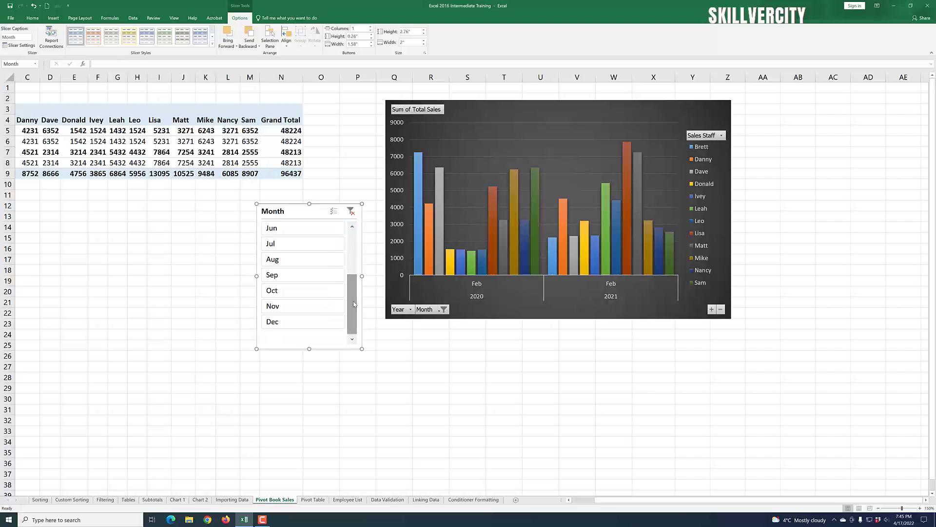
left_click(288, 276)
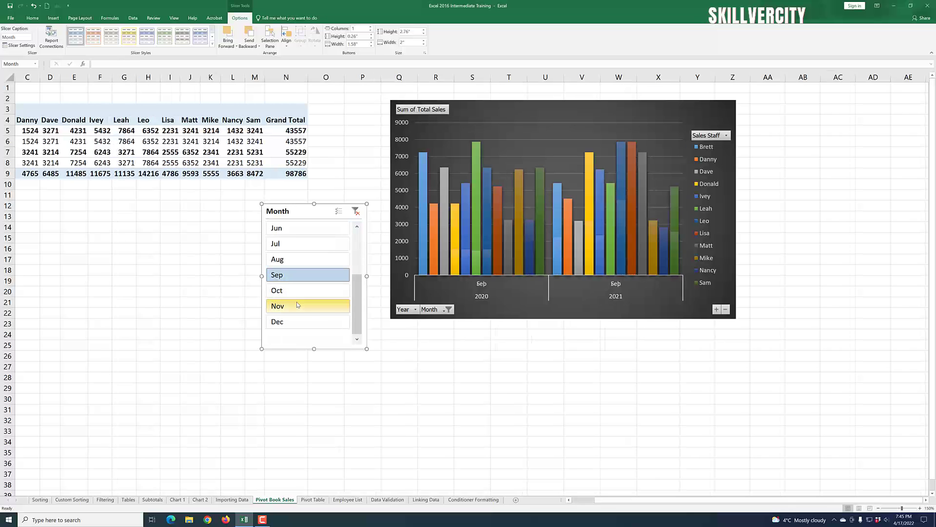
left_click(303, 306)
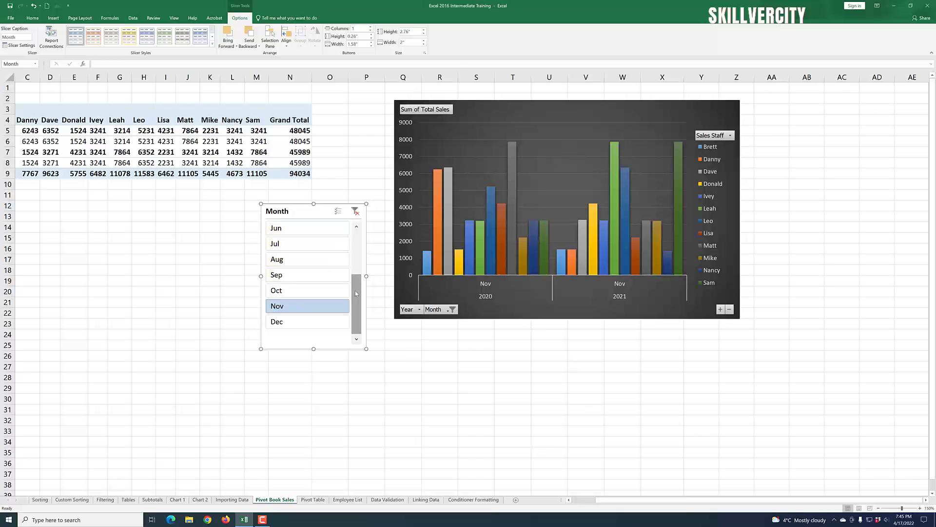
- Delete the Month slicer and insert a Year slicer for the pivot table instead
key("Delete")
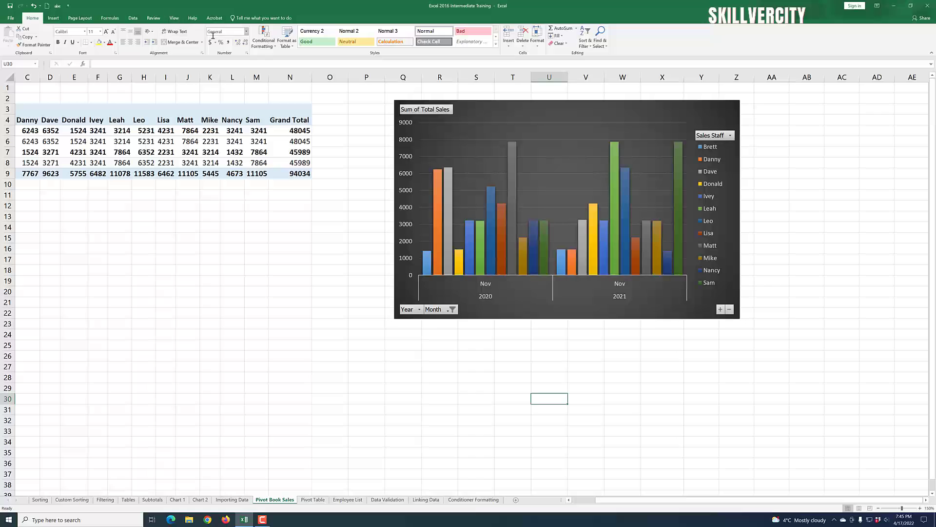
left_click(212, 142)
left_click(239, 18)
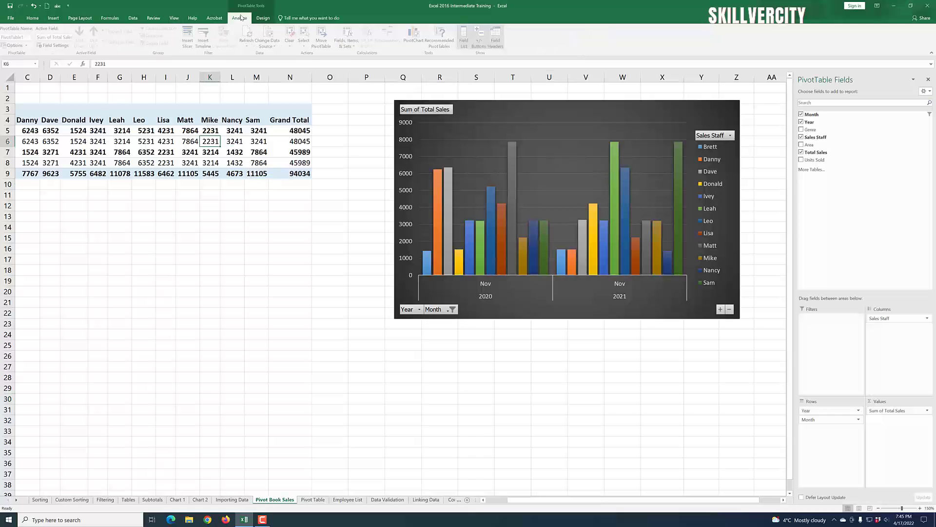
left_click(189, 36)
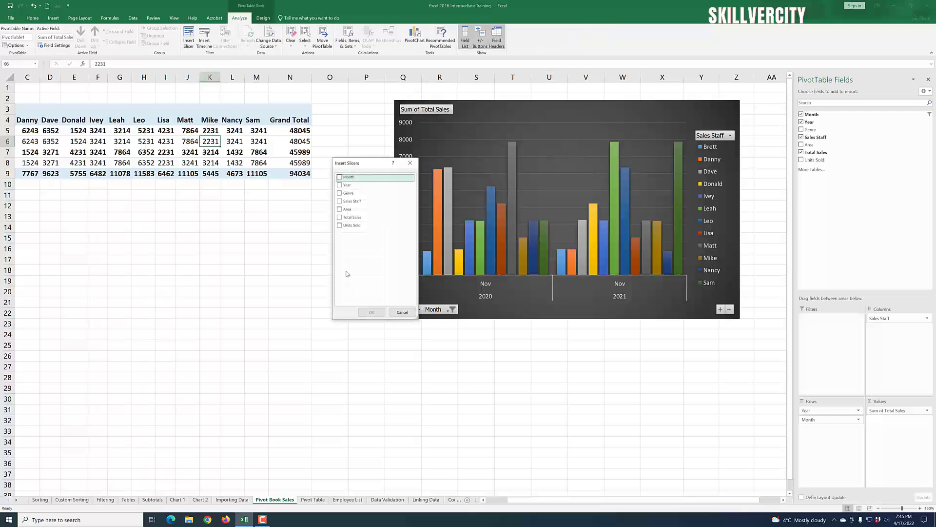
left_click(340, 186)
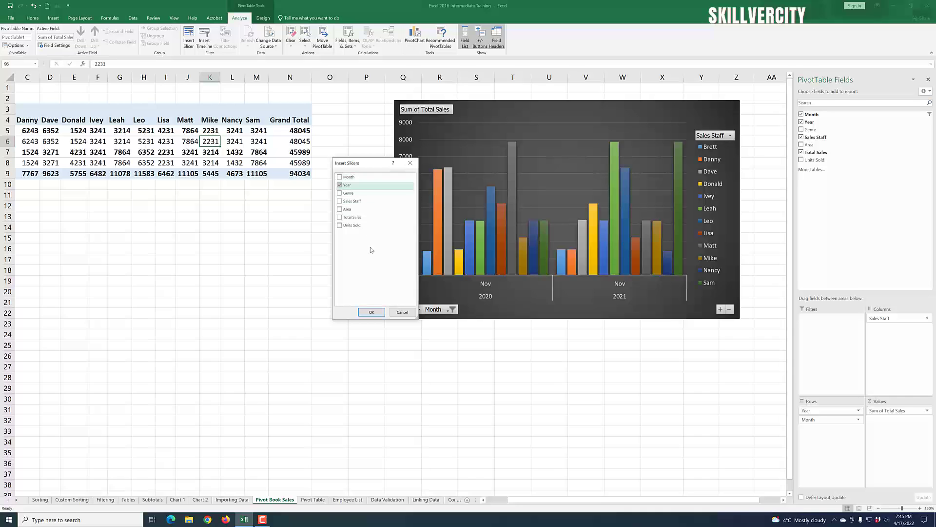
left_click(371, 312)
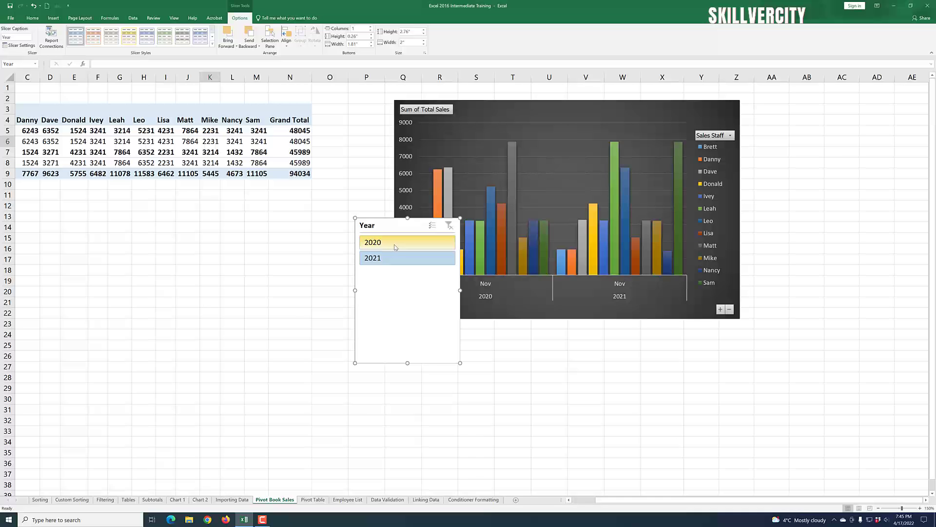
- Filter the PivotChart with the Year slicer to 2020 and finally 2021, moving the slicer clear of the chart
left_click(395, 247)
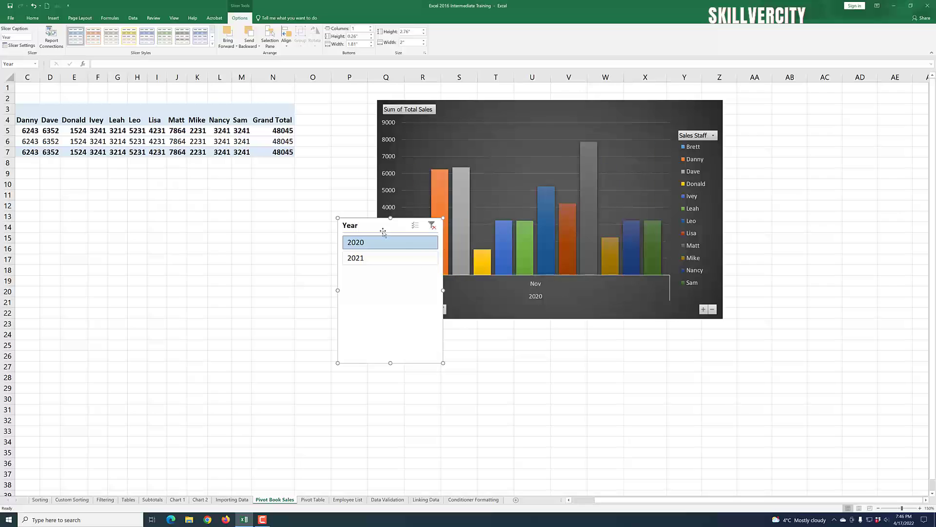
left_click_drag(382, 232, 290, 239)
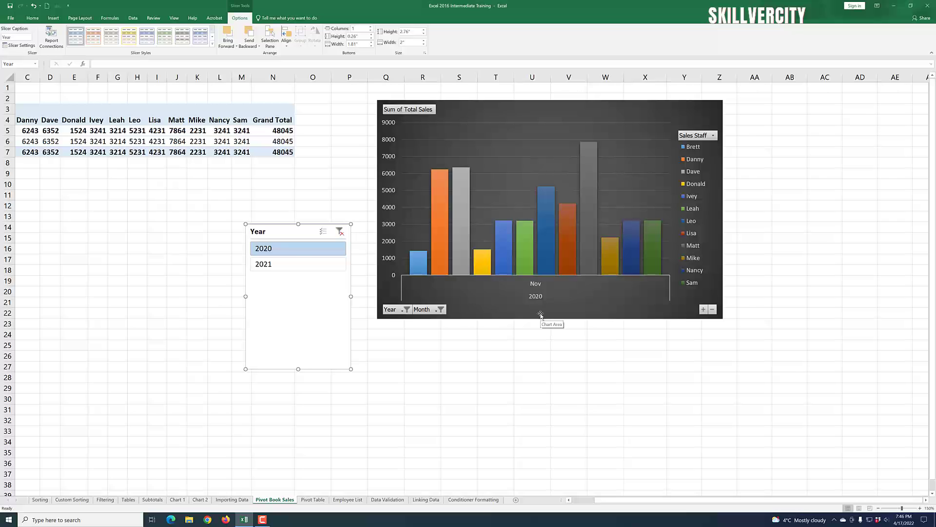
left_click(282, 265)
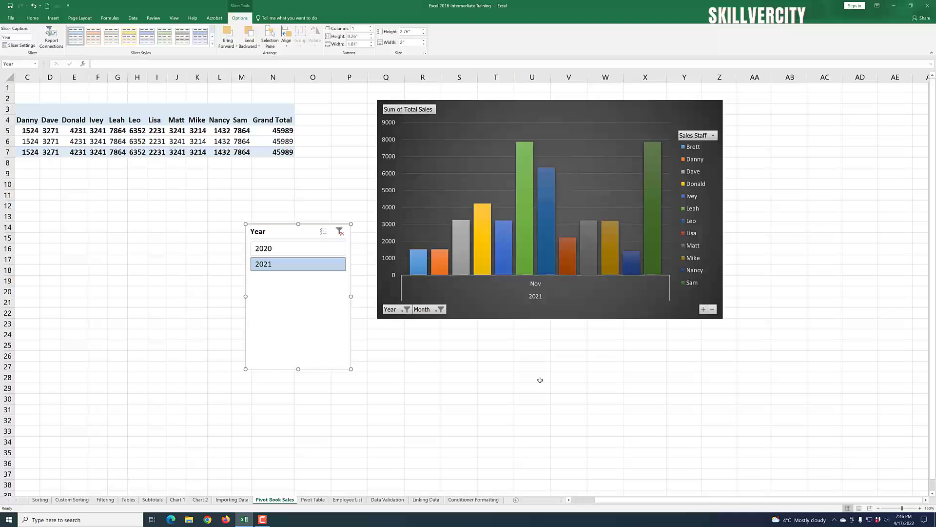
mouse_move(530, 267)
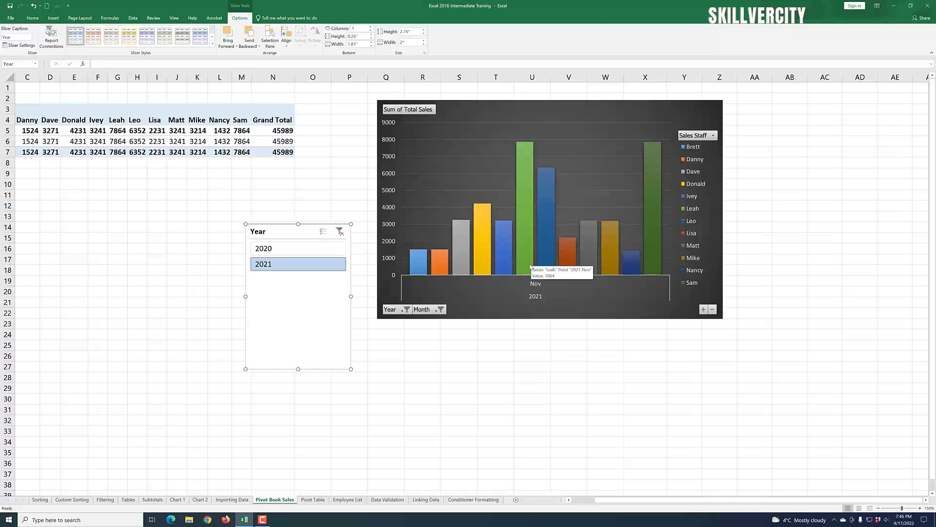